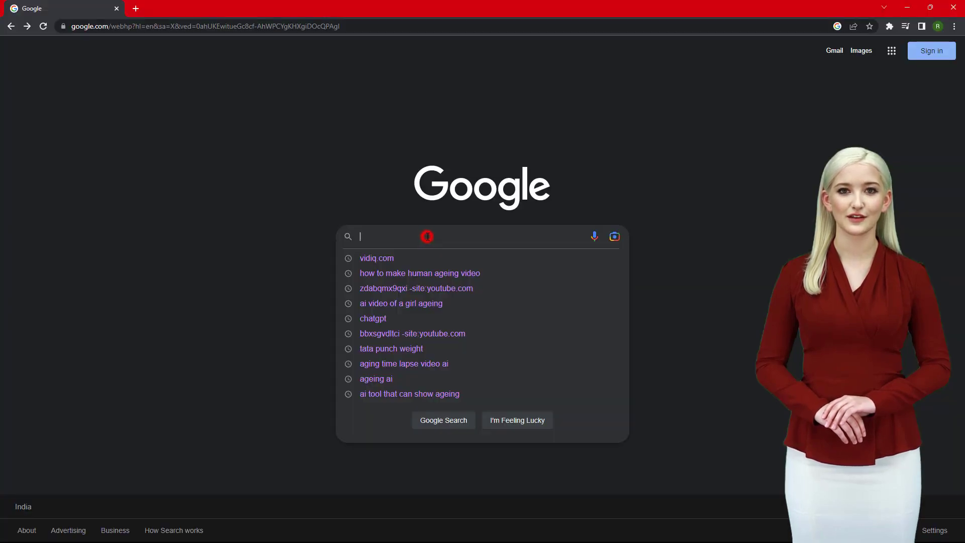
{"action": "type", "text": "vidi"}
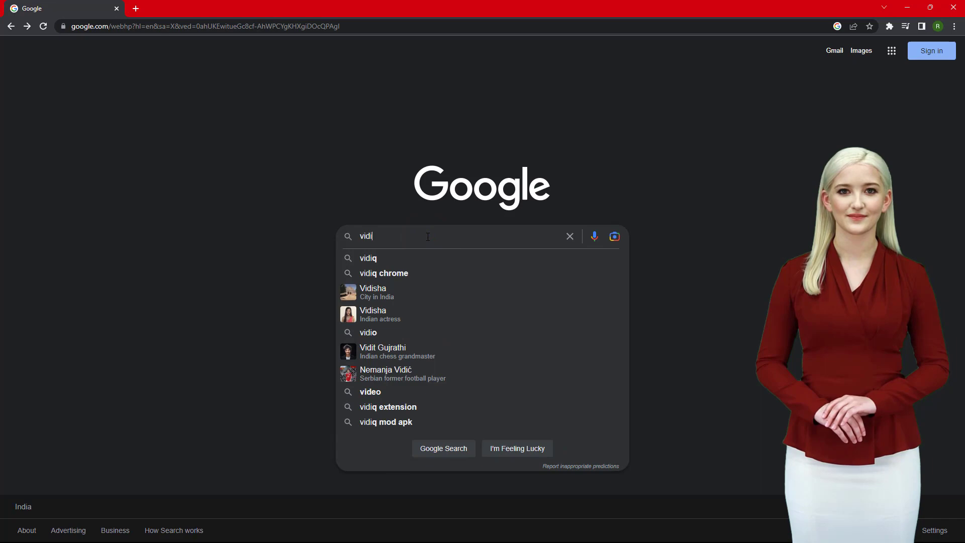
{"action": "type", "text": "q.com"}
Run the Google search for vidiq.com and open the vidIQ homepage result.
{"action": "key", "text": "Return"}
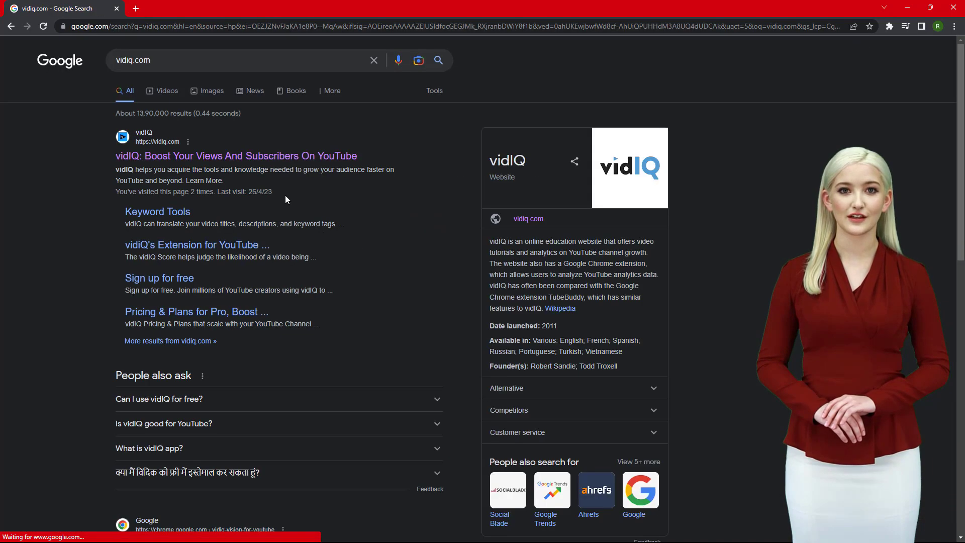
{"action": "left_click", "coordinate": [229, 157]}
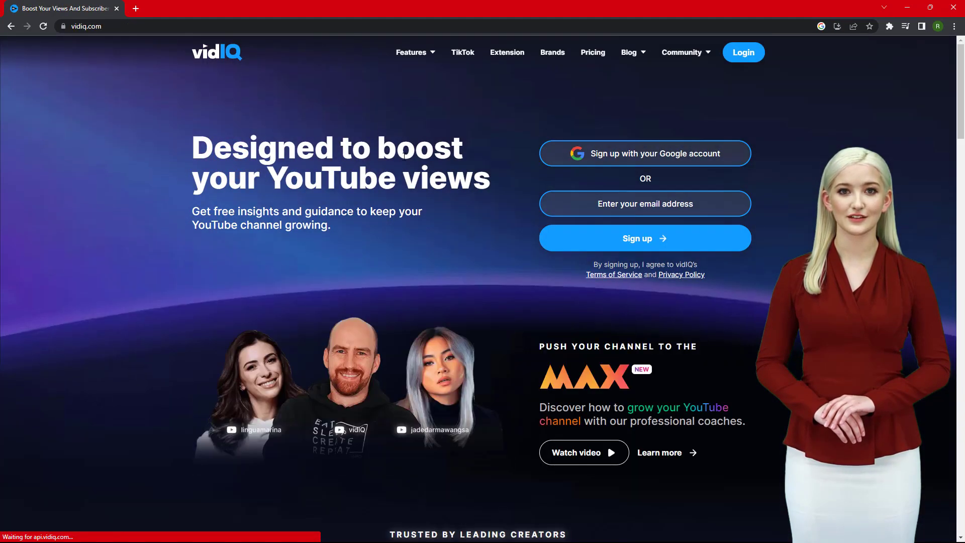
Go to vidIQ's AI Content Generator page and get the video idea field ready for input.
{"action": "mouse_move", "coordinate": [412, 52]}
{"action": "left_click", "coordinate": [417, 77]}
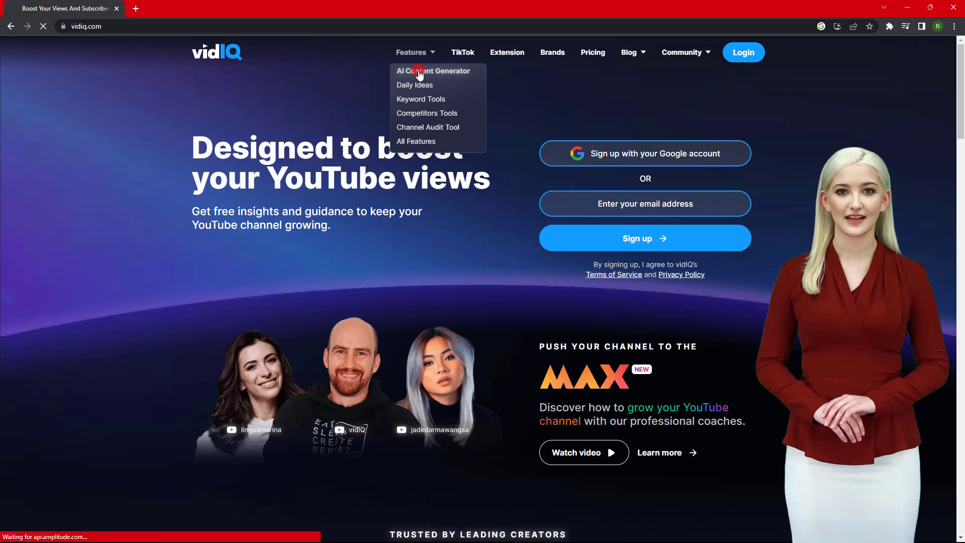
{"action": "left_click_drag", "start_coordinate": [317, 224], "coordinate": [539, 255]}
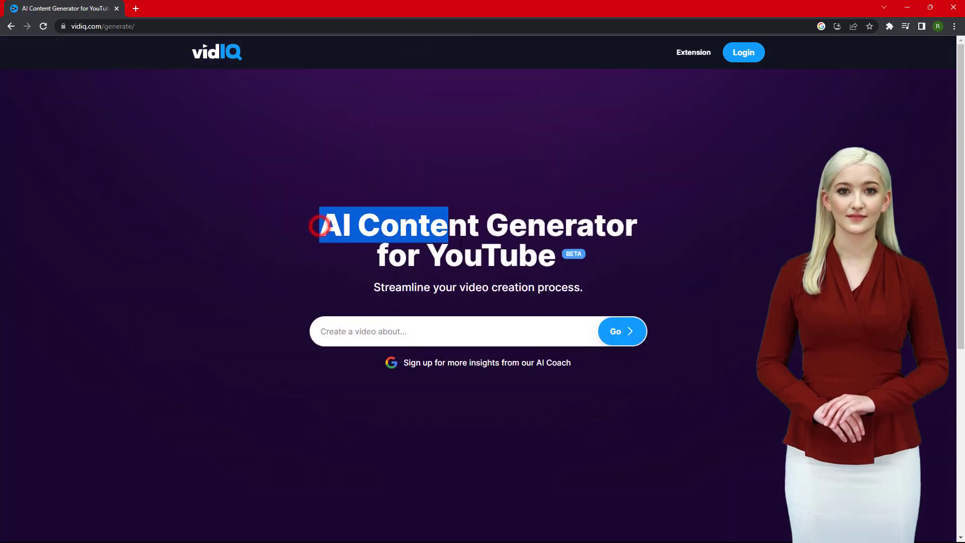
{"action": "left_click", "coordinate": [389, 330]}
{"action": "type", "text": "how to use chatGPT"}
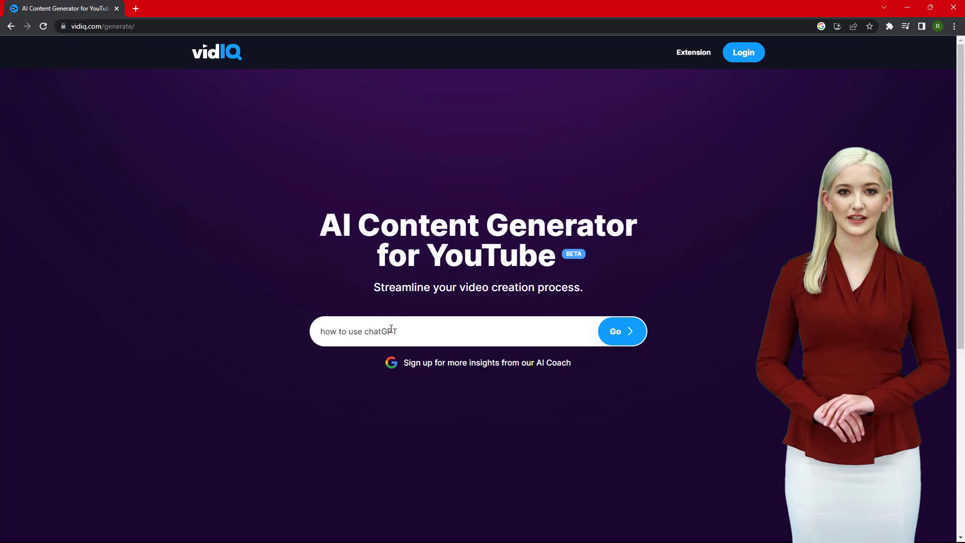
Generate the 'how to use chatGPT' plan and select its title, description, keywords and script.
{"action": "key", "text": "Return"}
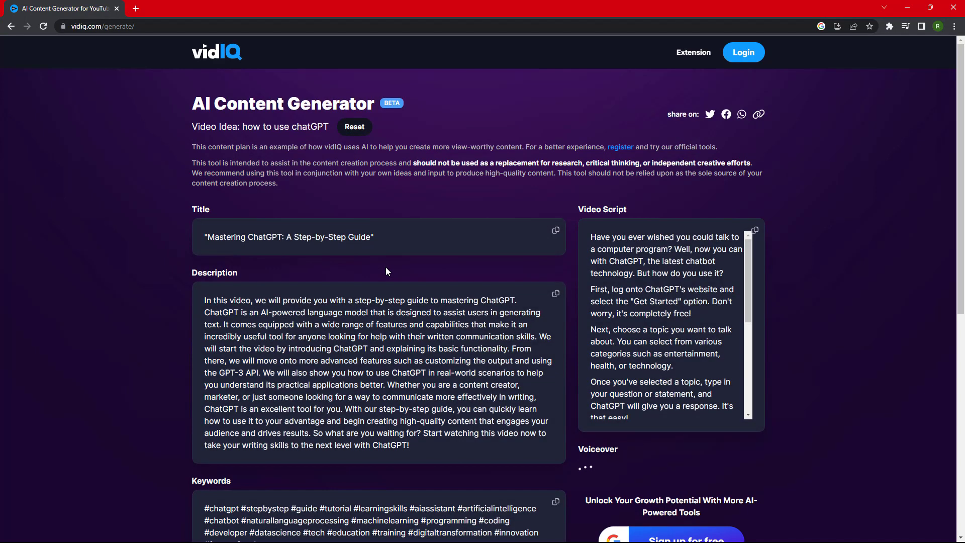
{"action": "triple_click", "coordinate": [207, 238]}
{"action": "scroll", "coordinate": [204, 239], "scroll_direction": "down", "scroll_amount": 1}
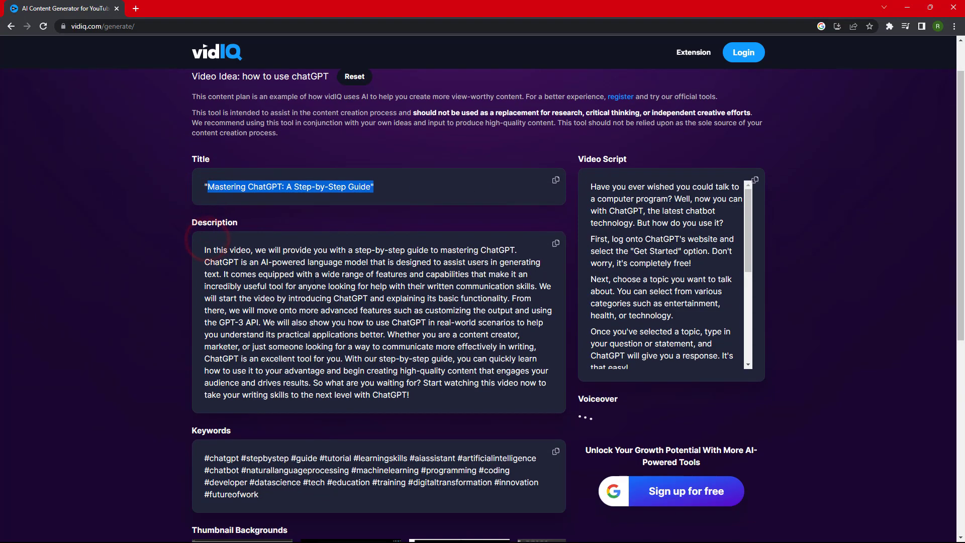
{"action": "double_click", "coordinate": [193, 223]}
{"action": "triple_click", "coordinate": [227, 249]}
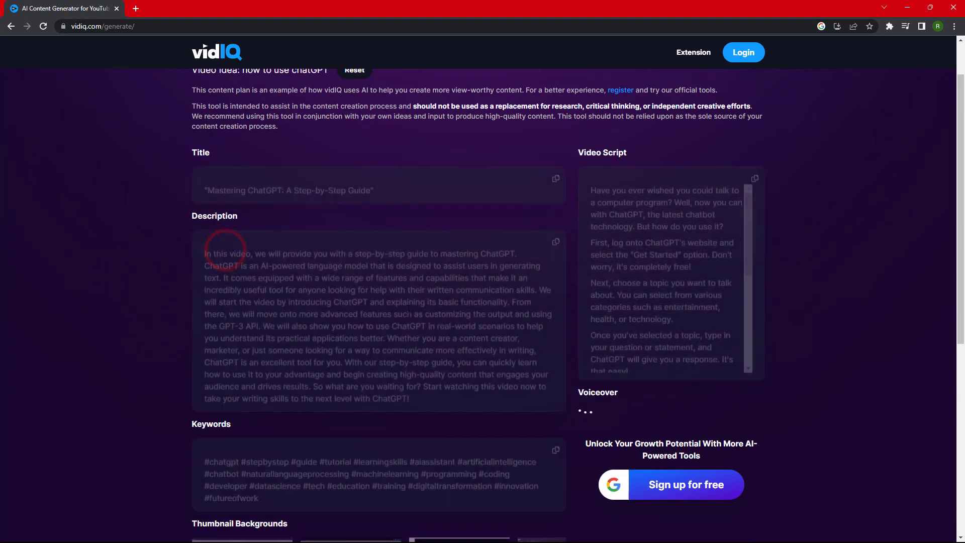
{"action": "scroll", "coordinate": [226, 249], "scroll_direction": "down", "scroll_amount": 2}
{"action": "double_click", "coordinate": [194, 280]}
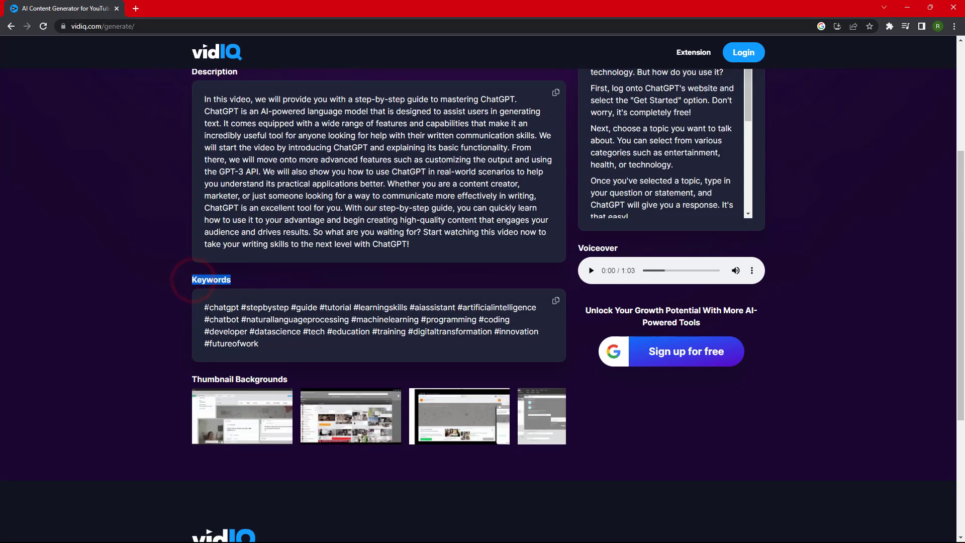
{"action": "left_click_drag", "start_coordinate": [205, 306], "coordinate": [278, 343]}
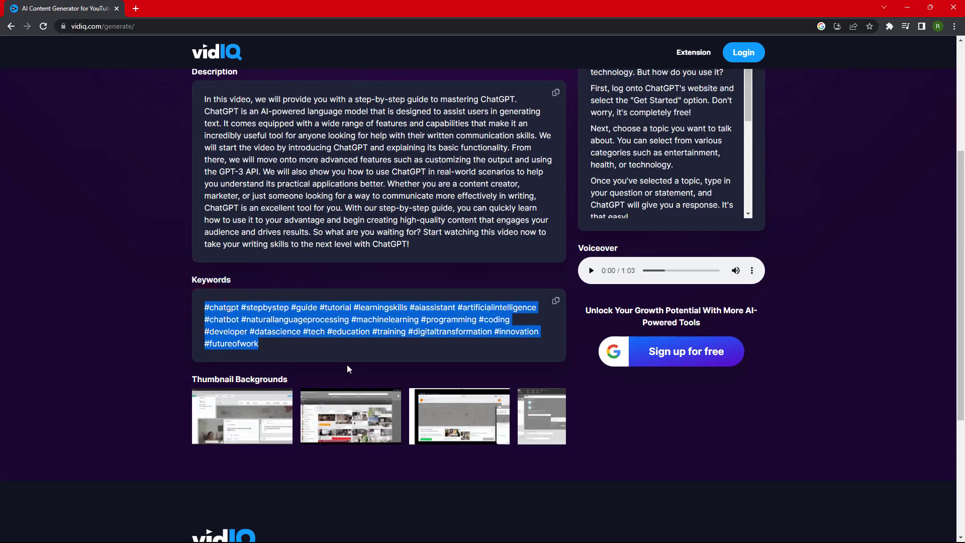
{"action": "scroll", "coordinate": [361, 380], "scroll_direction": "up", "scroll_amount": 2}
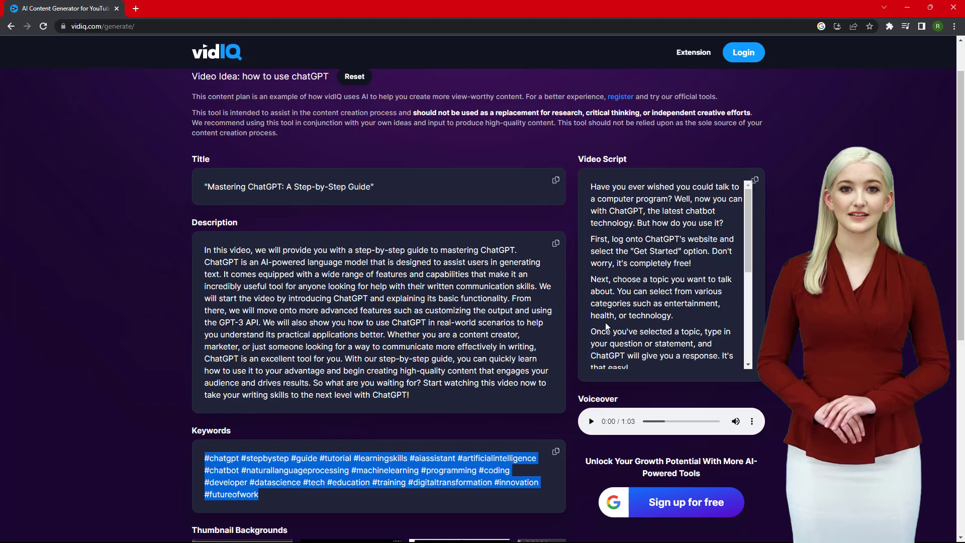
{"action": "mouse_move", "coordinate": [589, 185]}
{"action": "left_mouse_down"}
{"action": "mouse_move", "coordinate": [681, 374]}
{"action": "mouse_move", "coordinate": [684, 285]}
{"action": "left_mouse_up"}
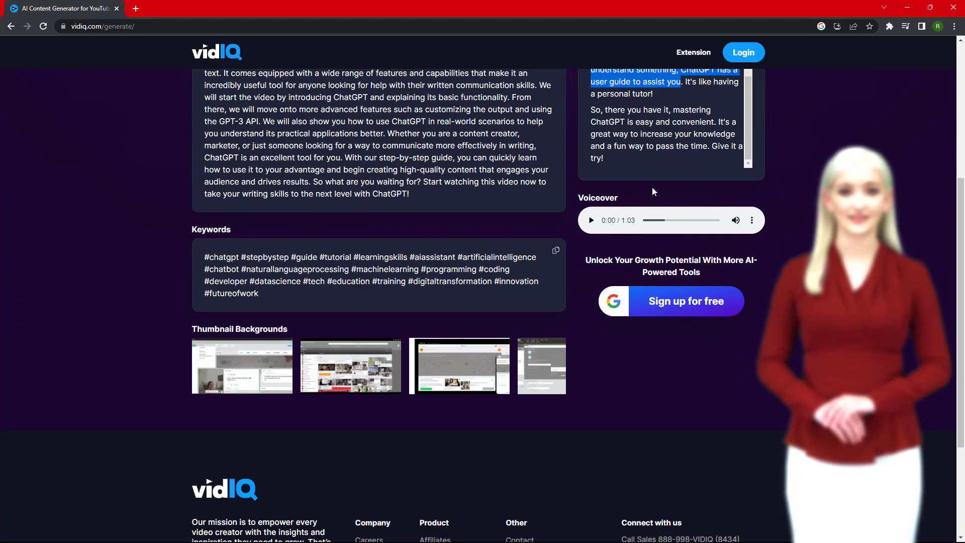
{"action": "scroll", "coordinate": [653, 189], "scroll_direction": "up", "scroll_amount": 1}
{"action": "scroll", "coordinate": [648, 245], "scroll_direction": "down", "scroll_amount": 3}
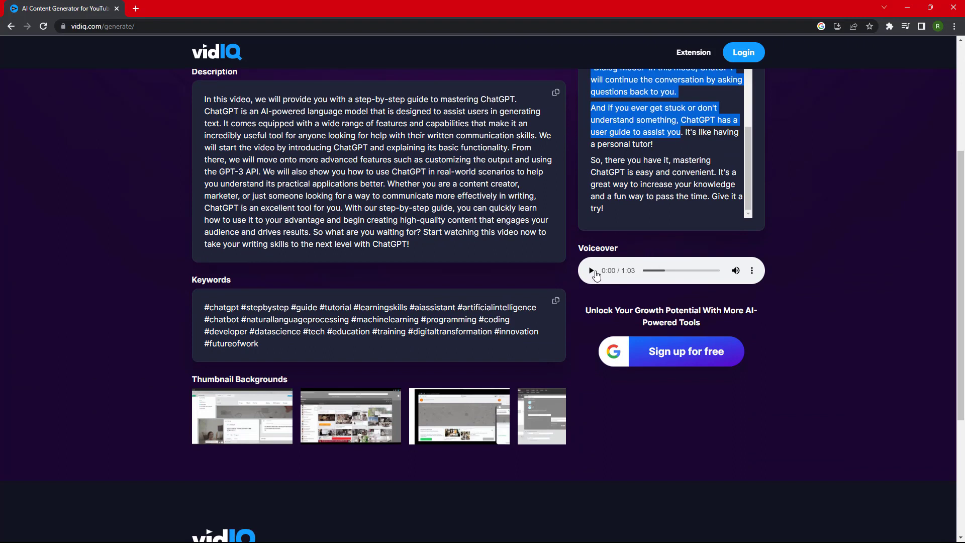
{"action": "scroll", "coordinate": [763, 311], "scroll_direction": "down", "scroll_amount": 1}
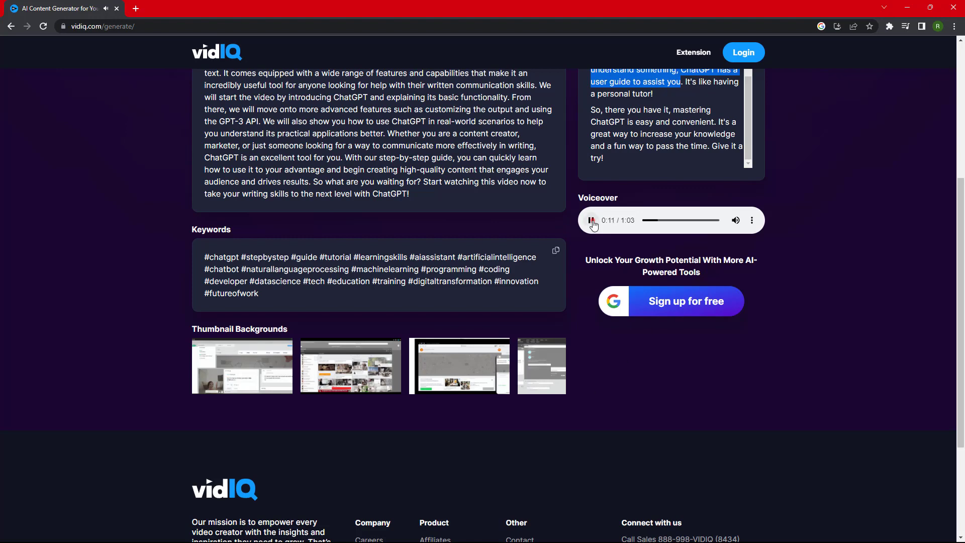
Preview each of the four thumbnail backgrounds in turn, closing each preview afterwards.
{"action": "left_click", "coordinate": [229, 373]}
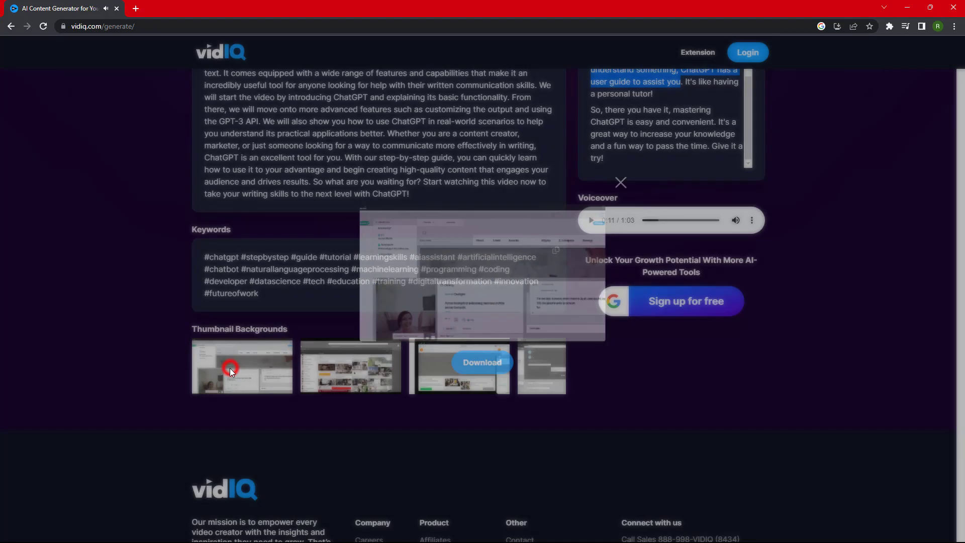
{"action": "left_click", "coordinate": [626, 183]}
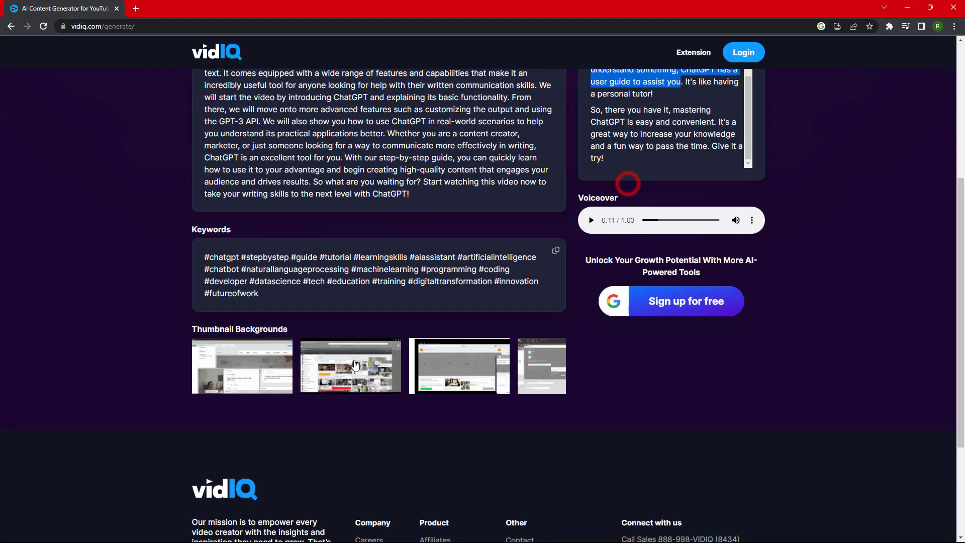
{"action": "left_click", "coordinate": [355, 362]}
{"action": "left_click", "coordinate": [625, 181]}
{"action": "left_click", "coordinate": [476, 370]}
{"action": "left_click", "coordinate": [626, 181]}
{"action": "left_click", "coordinate": [530, 375]}
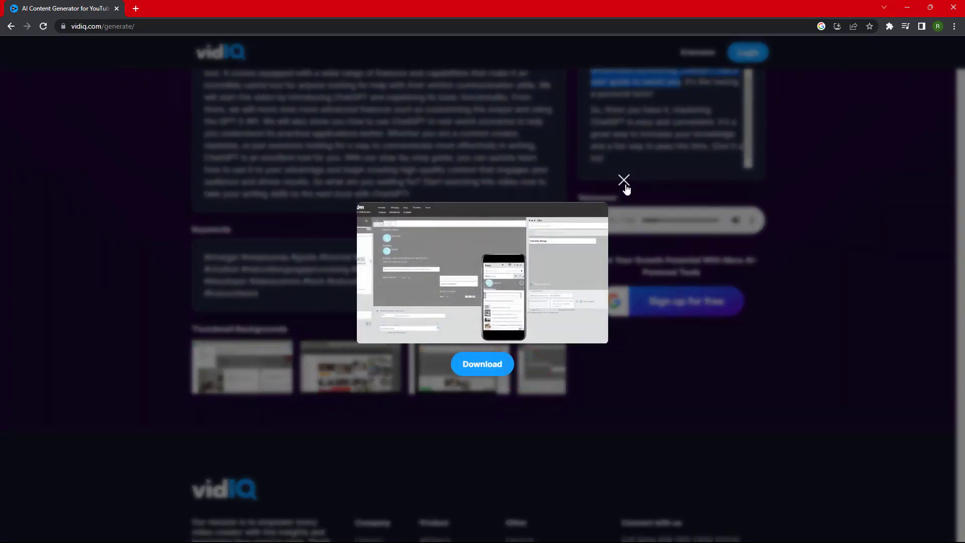
{"action": "left_click", "coordinate": [625, 181]}
Download the third thumbnail background image and close its preview.
{"action": "left_click", "coordinate": [442, 377]}
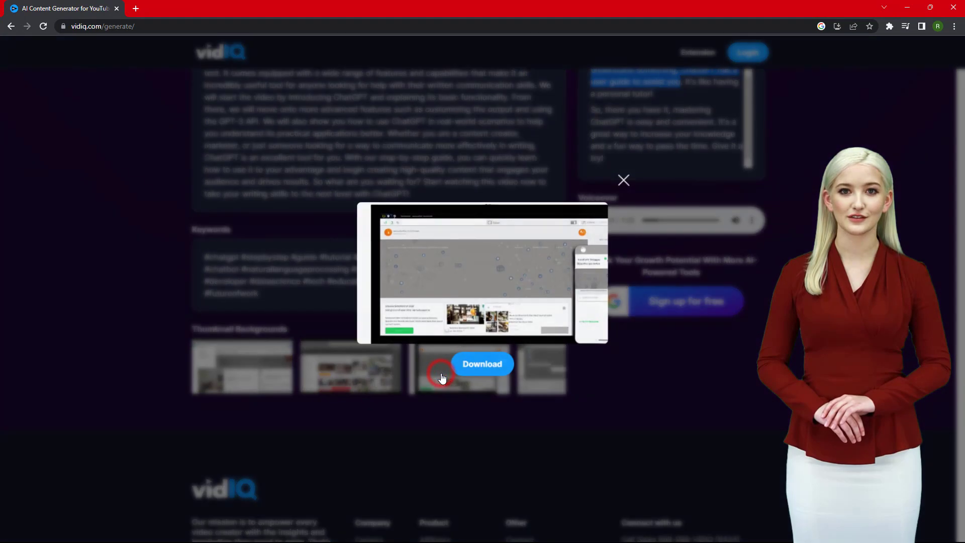
{"action": "left_click", "coordinate": [486, 370]}
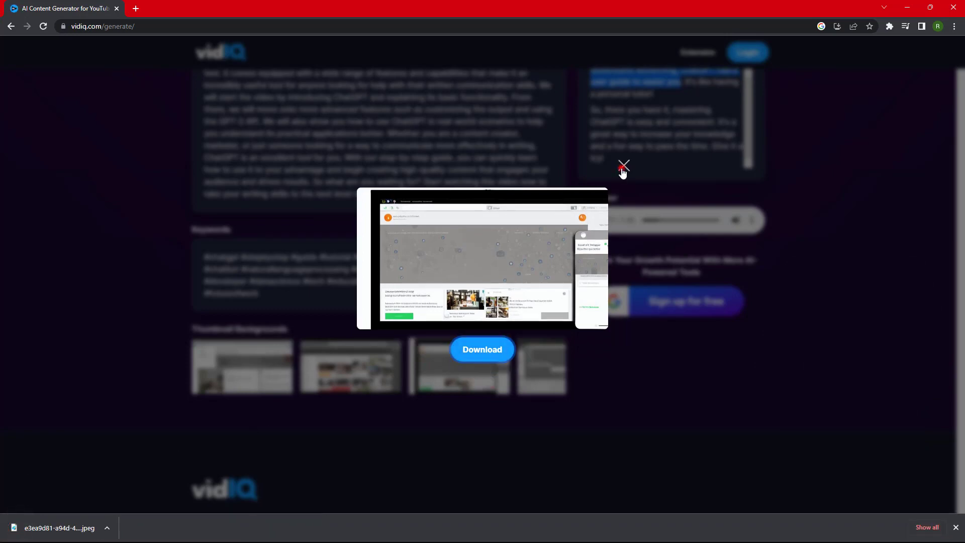
{"action": "left_click", "coordinate": [623, 167]}
{"action": "scroll", "coordinate": [819, 390], "scroll_direction": "up", "scroll_amount": 3}
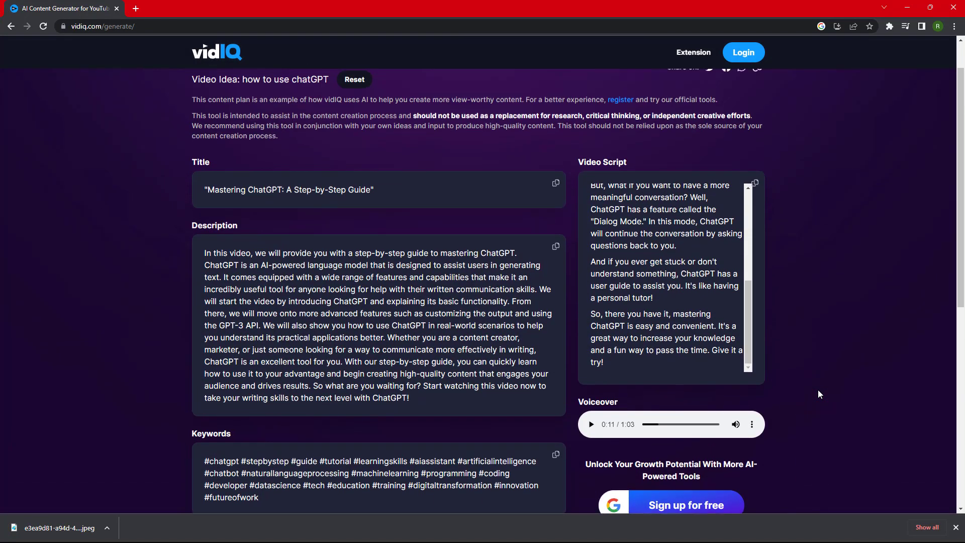
{"action": "scroll", "coordinate": [818, 390], "scroll_direction": "up", "scroll_amount": 1}
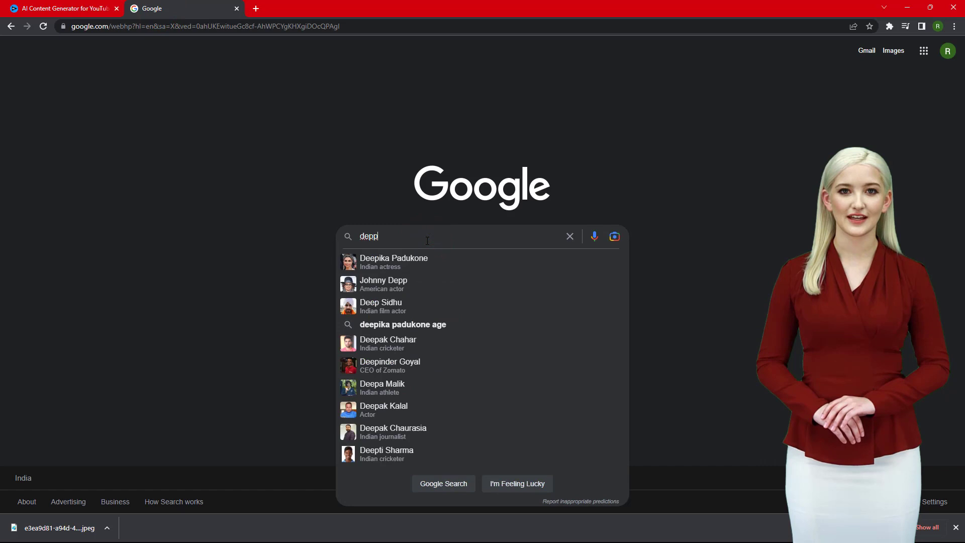
Search Google for 'deepbrain ai' and open the DeepBrain AI Studios website.
{"action": "key", "text": "BackSpace"}
{"action": "key", "text": "BackSpace"}
{"action": "type", "text": "e"}
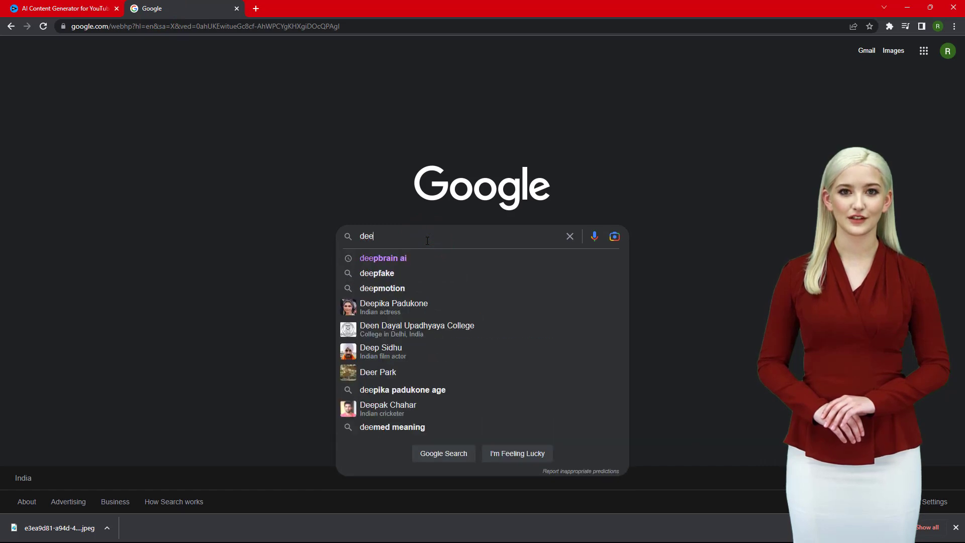
{"action": "type", "text": "pbrain"}
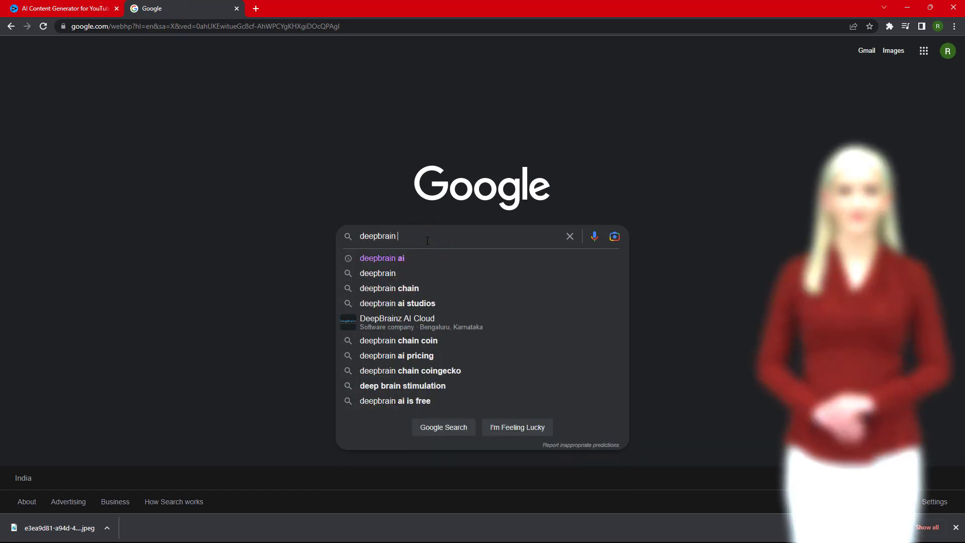
{"action": "type", "text": " ai"}
{"action": "key", "text": "Return"}
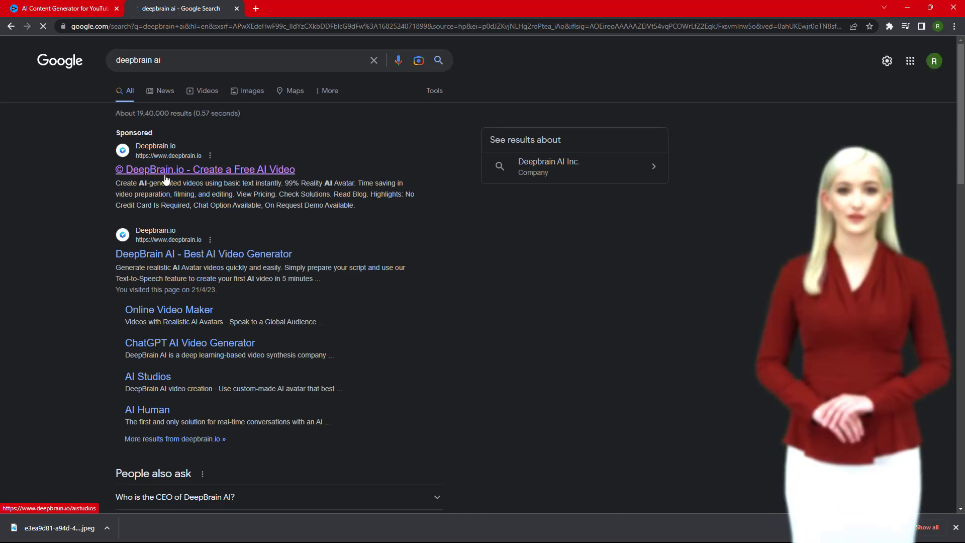
{"action": "left_click", "coordinate": [165, 175]}
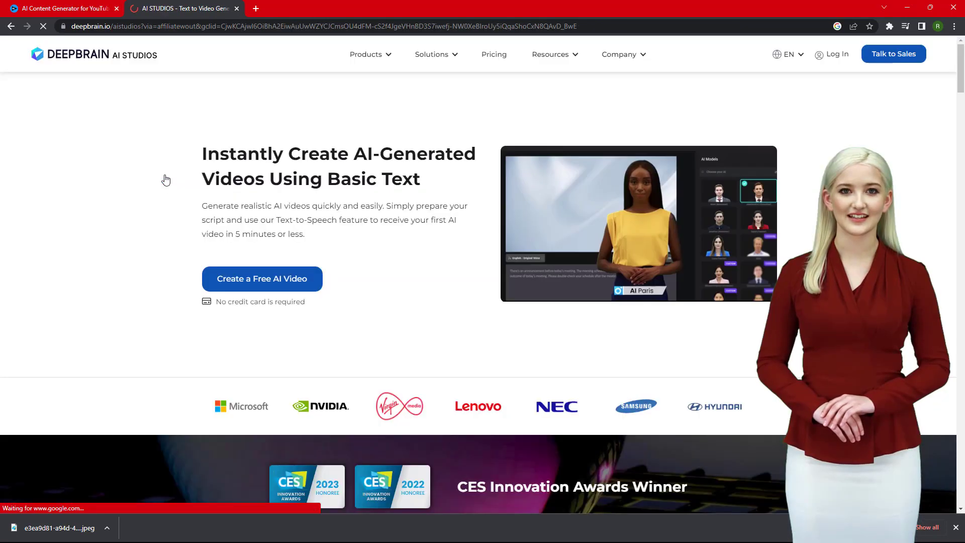
Sign in to AI Studios with a Google account and open the Default Template project.
{"action": "left_click", "coordinate": [833, 54]}
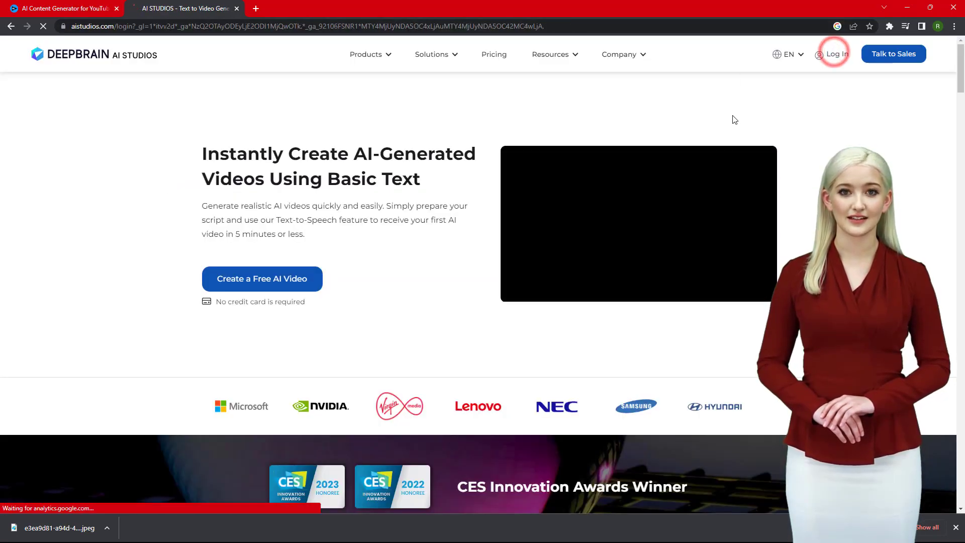
{"action": "left_click", "coordinate": [495, 366]}
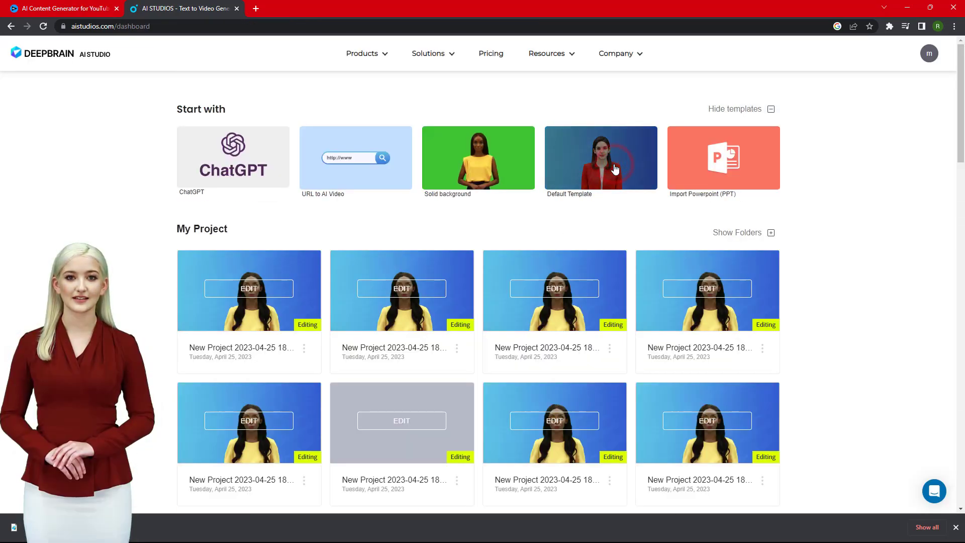
{"action": "left_click", "coordinate": [615, 170]}
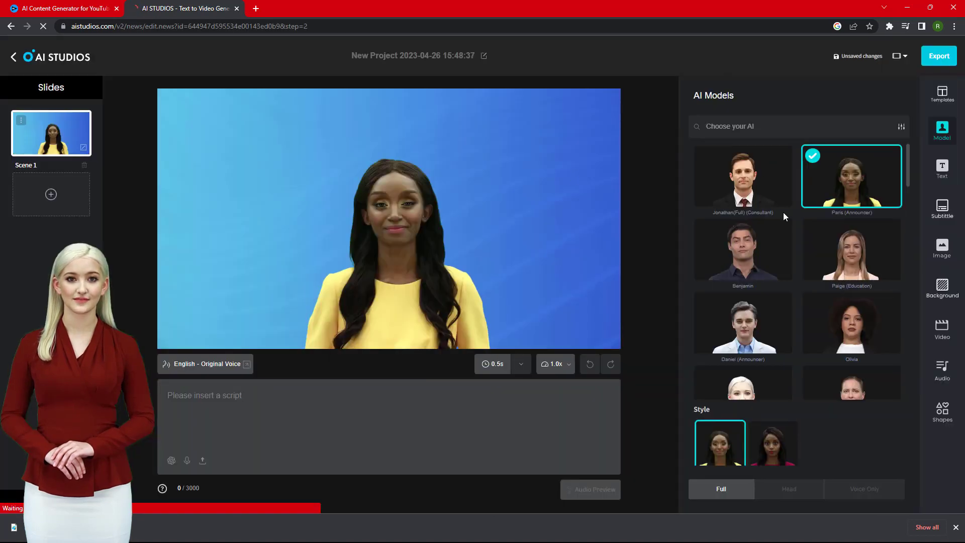
{"action": "scroll", "coordinate": [785, 227], "scroll_direction": "down", "scroll_amount": 3}
{"action": "scroll", "coordinate": [787, 240], "scroll_direction": "down", "scroll_amount": 2}
{"action": "scroll", "coordinate": [786, 240], "scroll_direction": "down", "scroll_amount": 2}
{"action": "scroll", "coordinate": [788, 241], "scroll_direction": "down", "scroll_amount": 2}
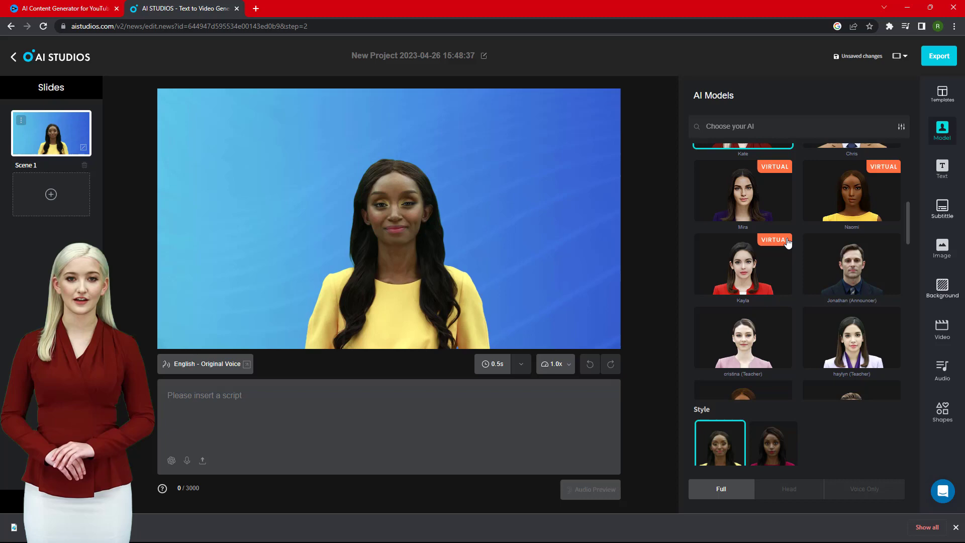
{"action": "scroll", "coordinate": [787, 240], "scroll_direction": "down", "scroll_amount": 1}
Replace the scene's avatar with haylyn (Teacher).
{"action": "left_click", "coordinate": [857, 290]}
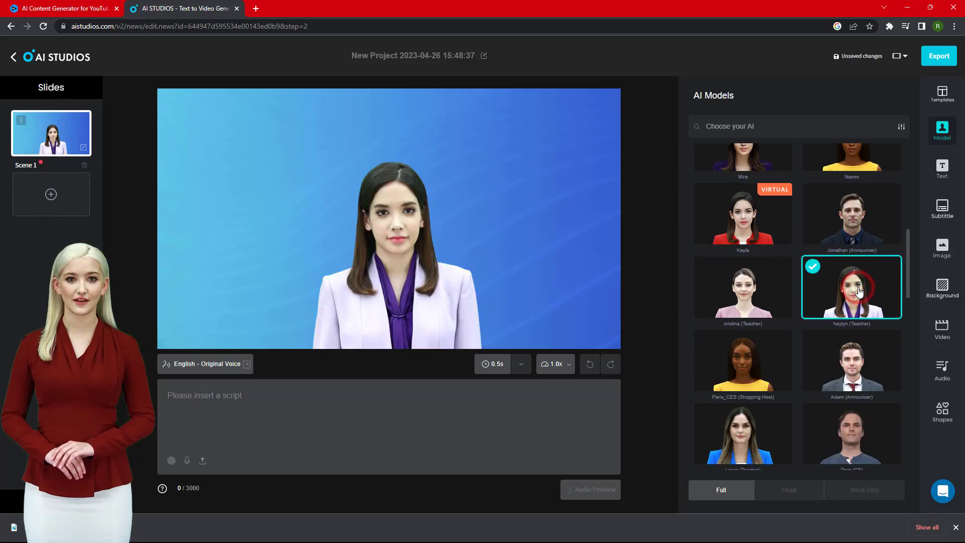
{"action": "left_click", "coordinate": [398, 258]}
{"action": "left_click", "coordinate": [444, 181]}
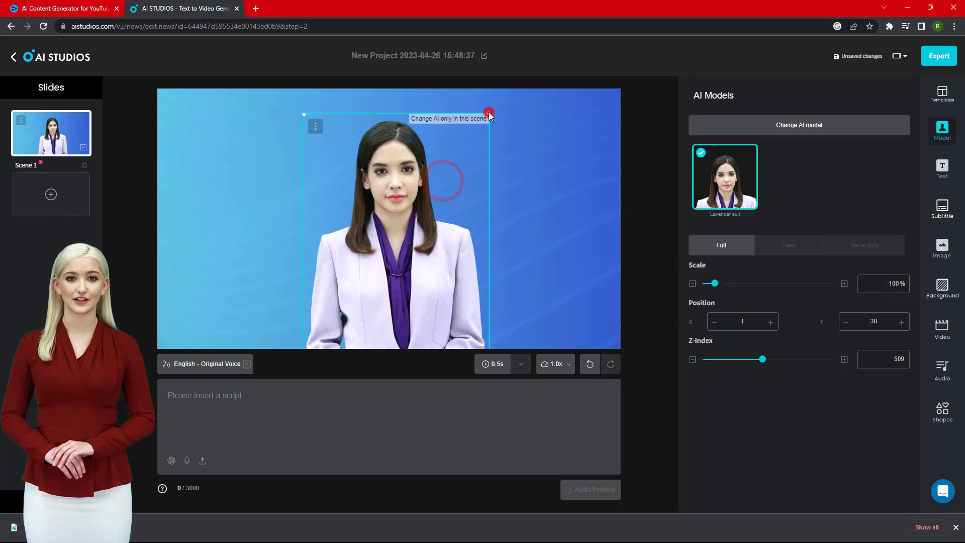
{"action": "left_click", "coordinate": [489, 114]}
Shrink haylyn and move her toward the top, then open the voice list and return to vidIQ.
{"action": "left_click", "coordinate": [385, 216]}
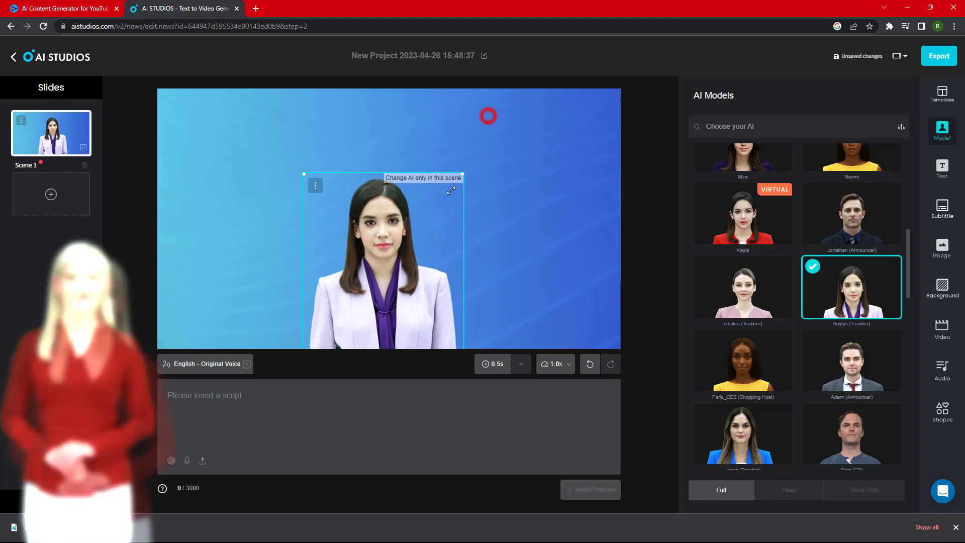
{"action": "left_click_drag", "start_coordinate": [489, 116], "coordinate": [453, 188]}
{"action": "left_click_drag", "start_coordinate": [425, 261], "coordinate": [432, 164]}
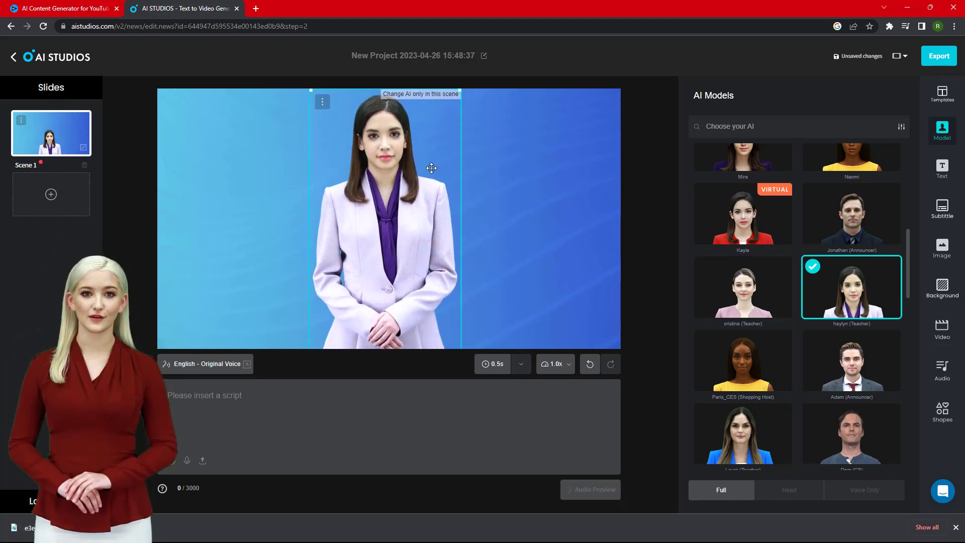
{"action": "left_click", "coordinate": [219, 364]}
{"action": "scroll", "coordinate": [468, 271], "scroll_direction": "down", "scroll_amount": 3}
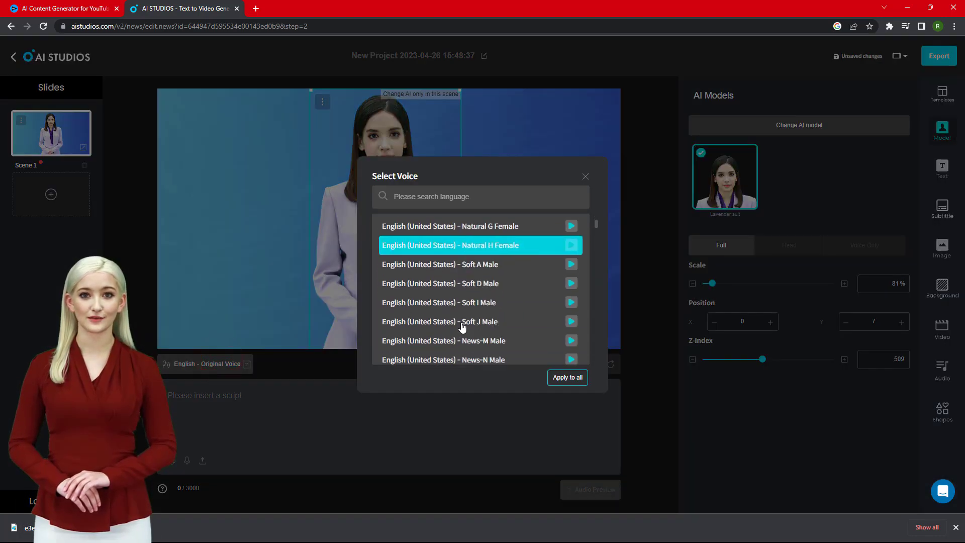
{"action": "scroll", "coordinate": [459, 334], "scroll_direction": "down", "scroll_amount": 2}
{"action": "left_click", "coordinate": [77, 5]}
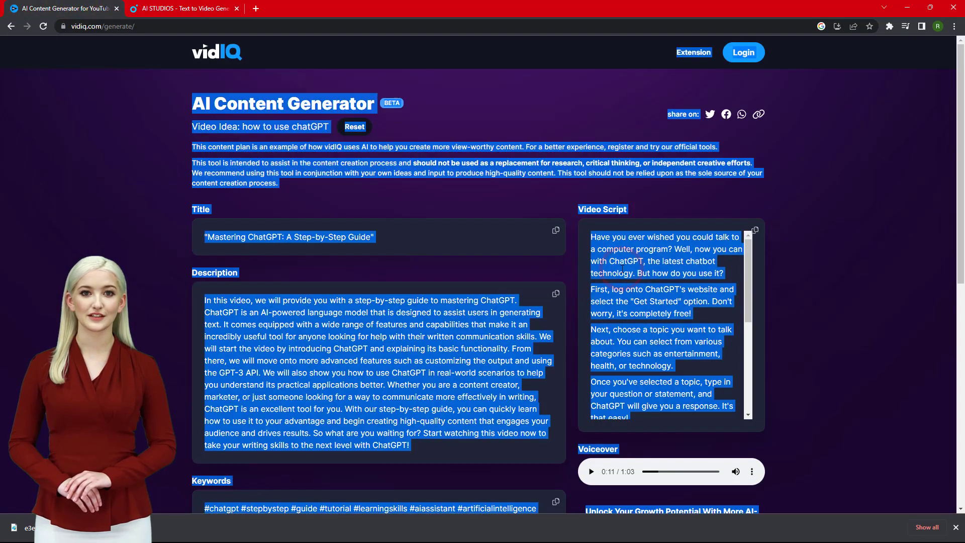
{"action": "scroll", "coordinate": [622, 265], "scroll_direction": "down", "scroll_amount": 10}
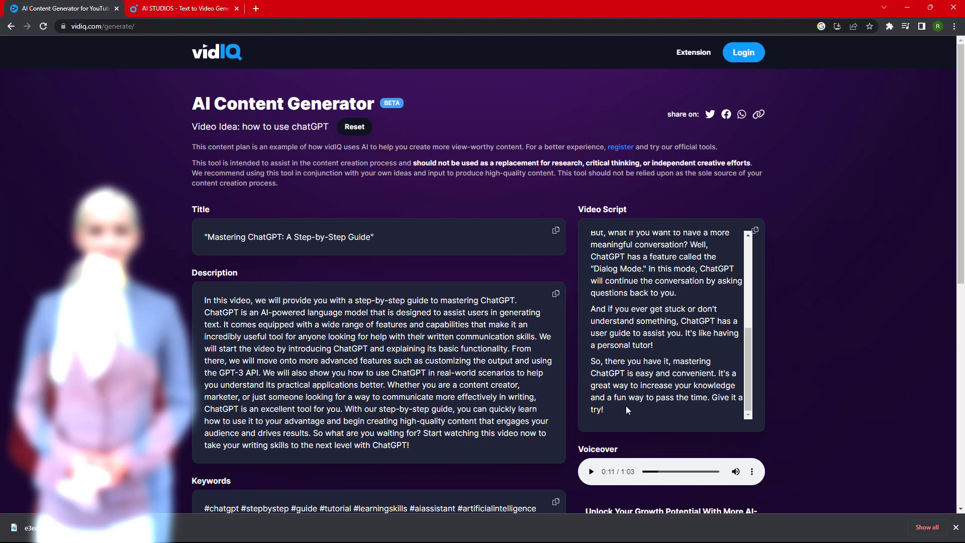
Copy the entire vidIQ video script and return to the AI Studios project.
{"action": "left_click_drag", "start_coordinate": [626, 408], "coordinate": [595, 227]}
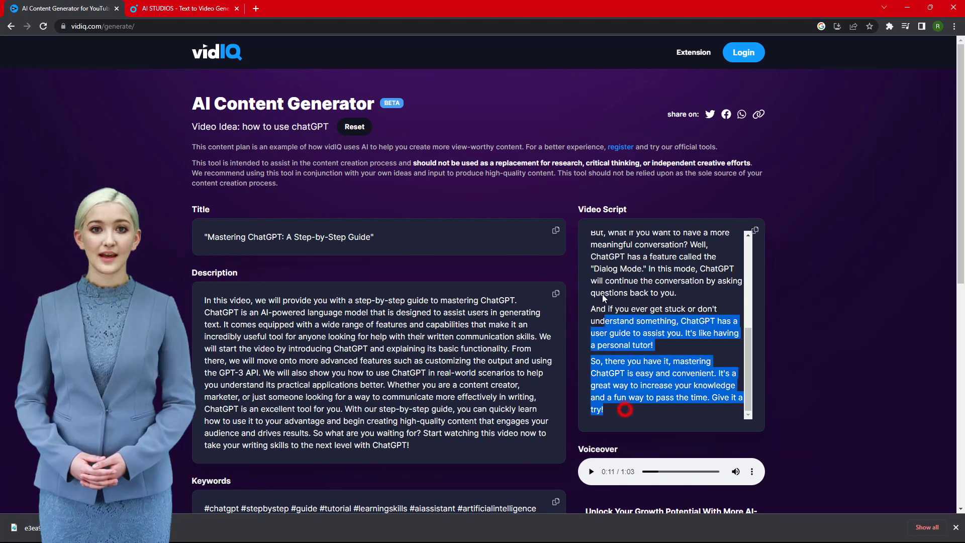
{"action": "right_click", "coordinate": [611, 244]}
{"action": "left_click", "coordinate": [634, 252]}
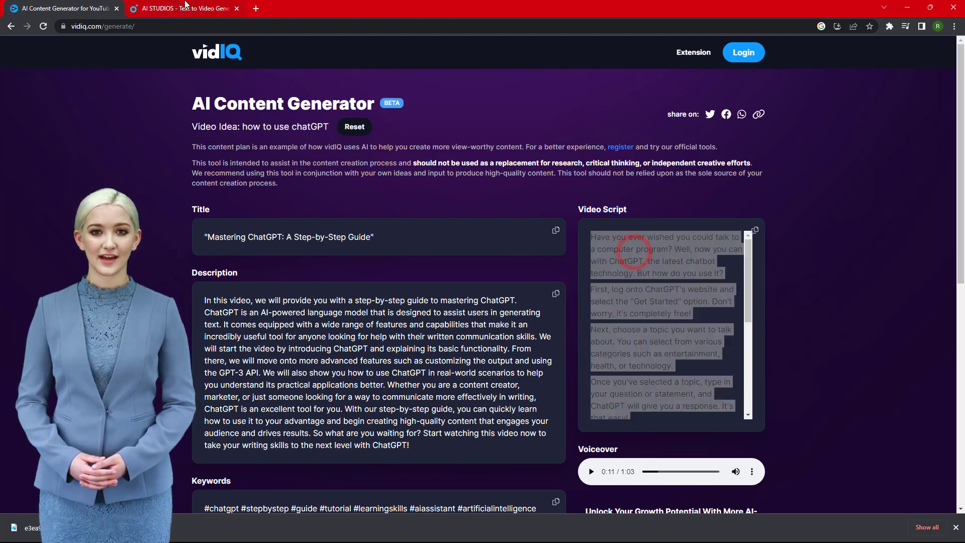
{"action": "left_click", "coordinate": [185, 8]}
Close the voice list unchanged and paste the 991-character ChatGPT script into the scene.
{"action": "left_click", "coordinate": [339, 407]}
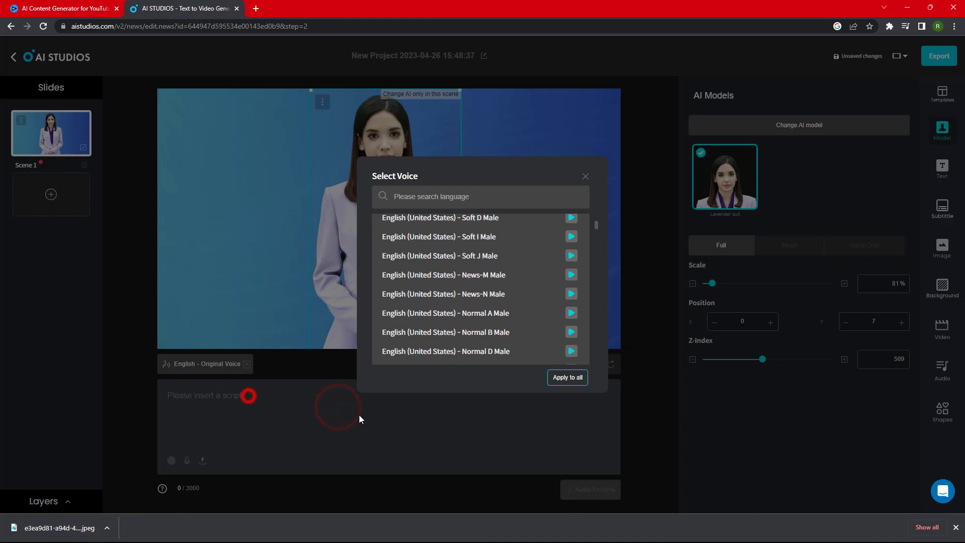
{"action": "left_click", "coordinate": [585, 176]}
{"action": "scroll", "coordinate": [280, 382], "scroll_direction": "down", "scroll_amount": 1}
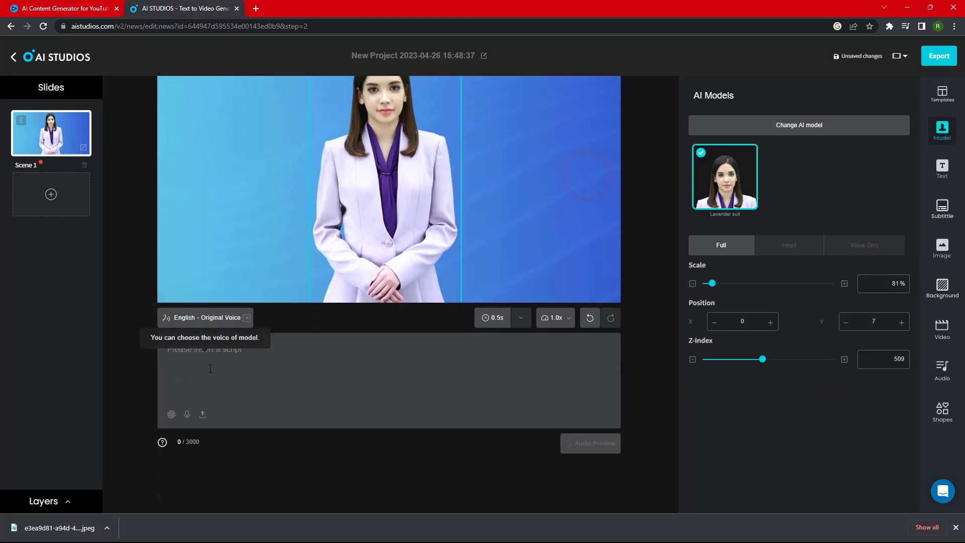
{"action": "scroll", "coordinate": [210, 368], "scroll_direction": "up", "scroll_amount": 1}
{"action": "right_click", "coordinate": [201, 392]}
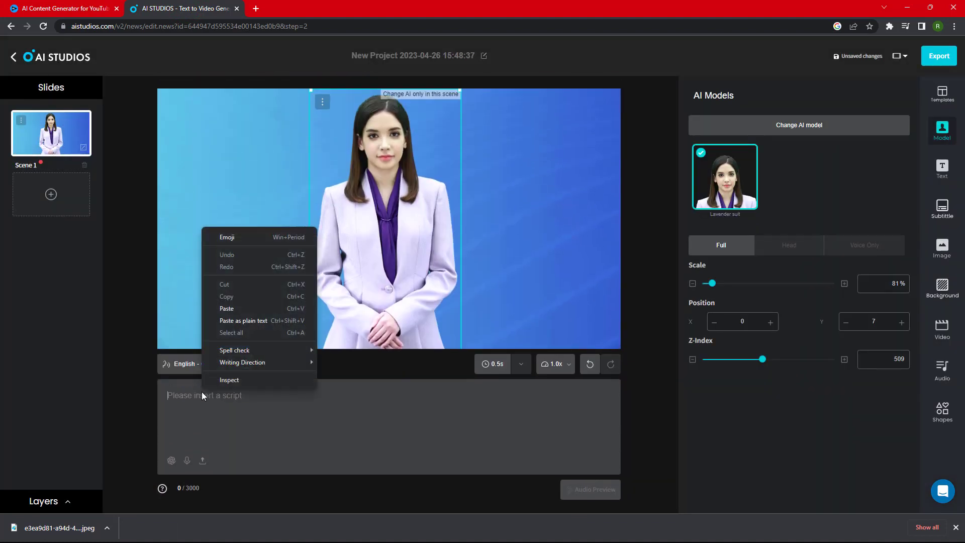
{"action": "left_click", "coordinate": [229, 309]}
{"action": "scroll", "coordinate": [351, 431], "scroll_direction": "down", "scroll_amount": 5}
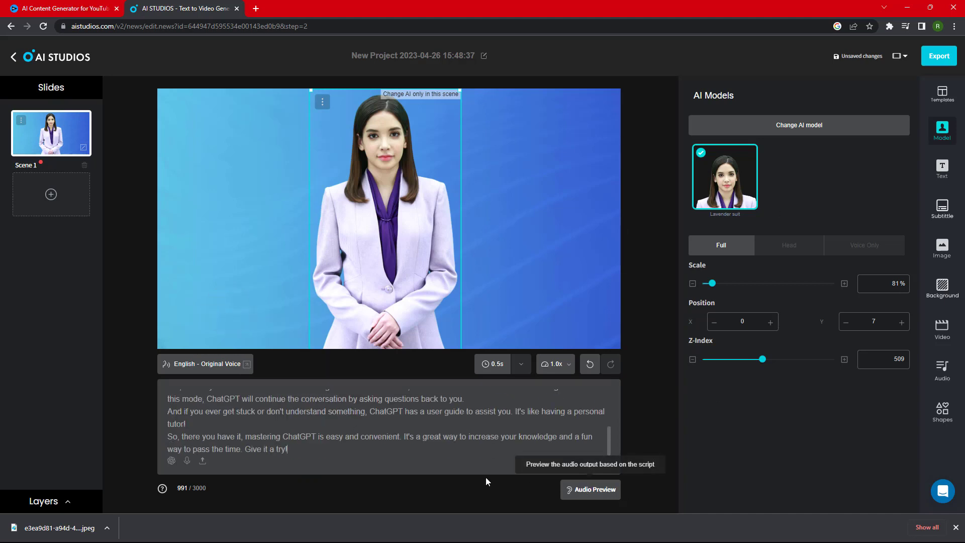
{"action": "scroll", "coordinate": [467, 480], "scroll_direction": "down", "scroll_amount": 1}
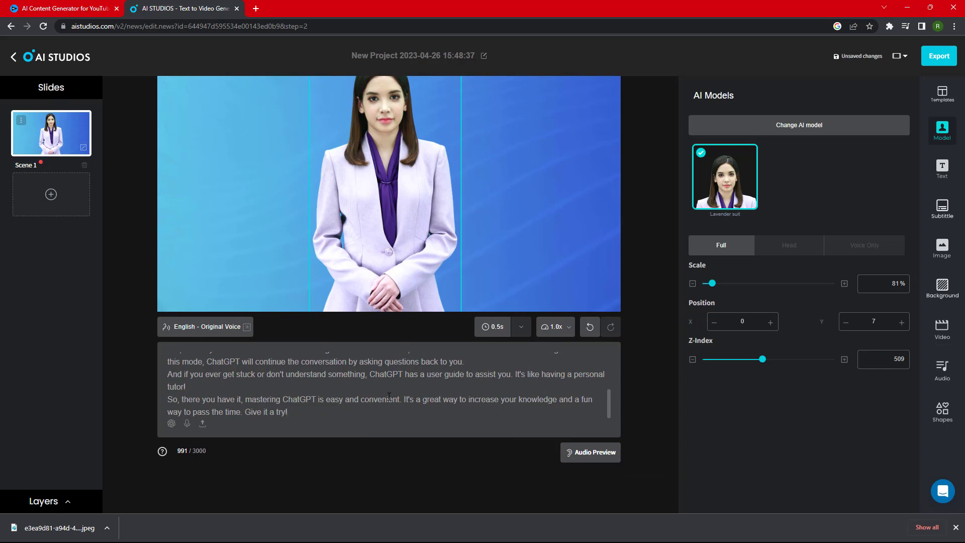
{"action": "scroll", "coordinate": [389, 398], "scroll_direction": "up", "scroll_amount": 5}
{"action": "scroll", "coordinate": [424, 191], "scroll_direction": "up", "scroll_amount": 1}
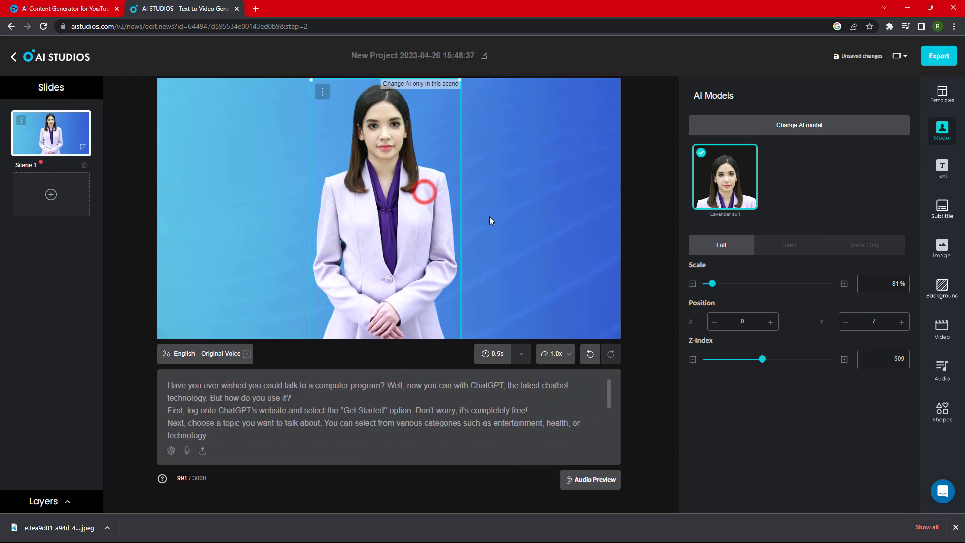
Upload the downloaded fantasy forest thumbnail from Downloads as the scene background image.
{"action": "left_click", "coordinate": [947, 286]}
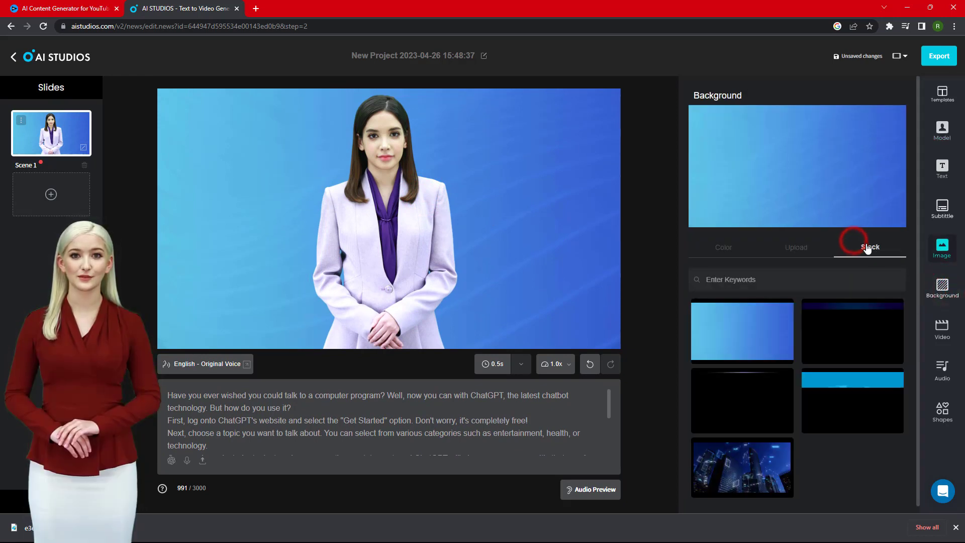
{"action": "left_click", "coordinate": [794, 250]}
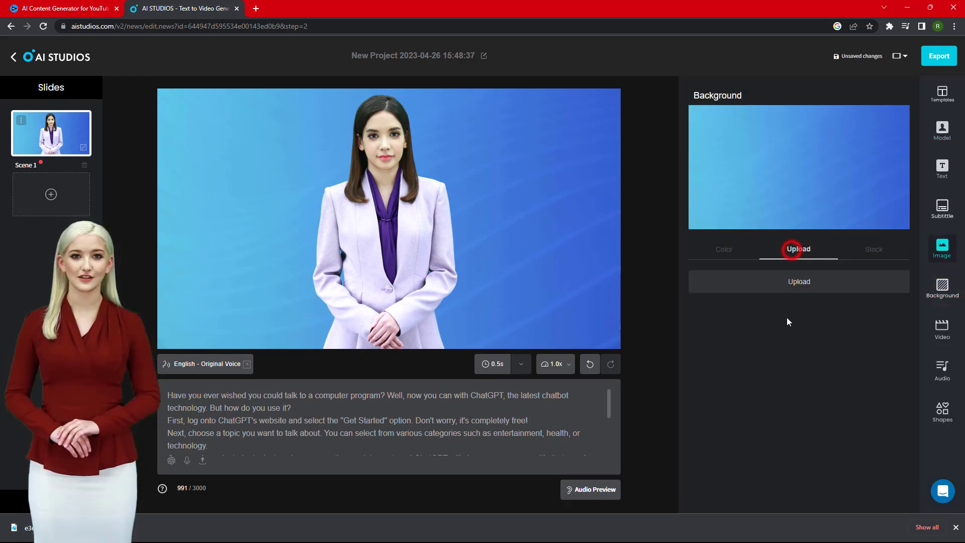
{"action": "left_click", "coordinate": [798, 282]}
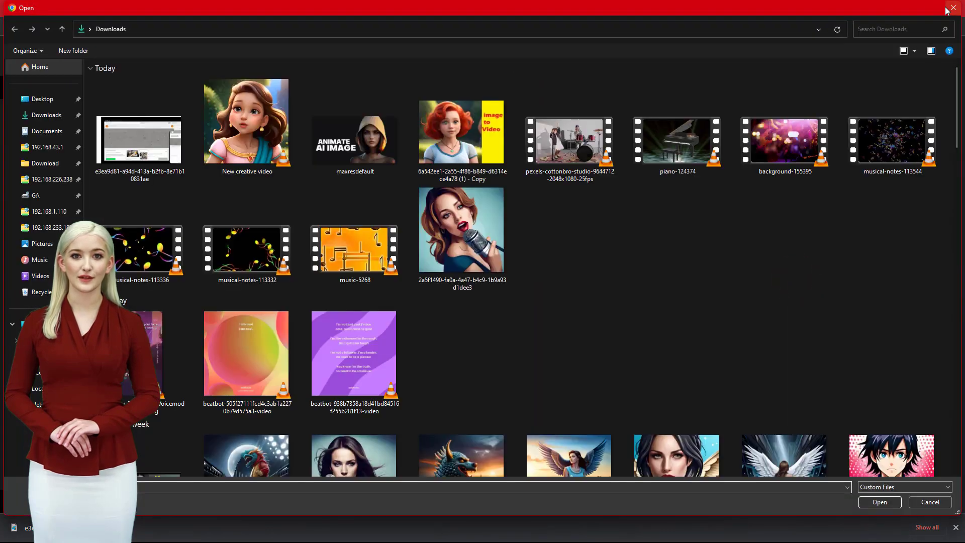
{"action": "left_click", "coordinate": [46, 114]}
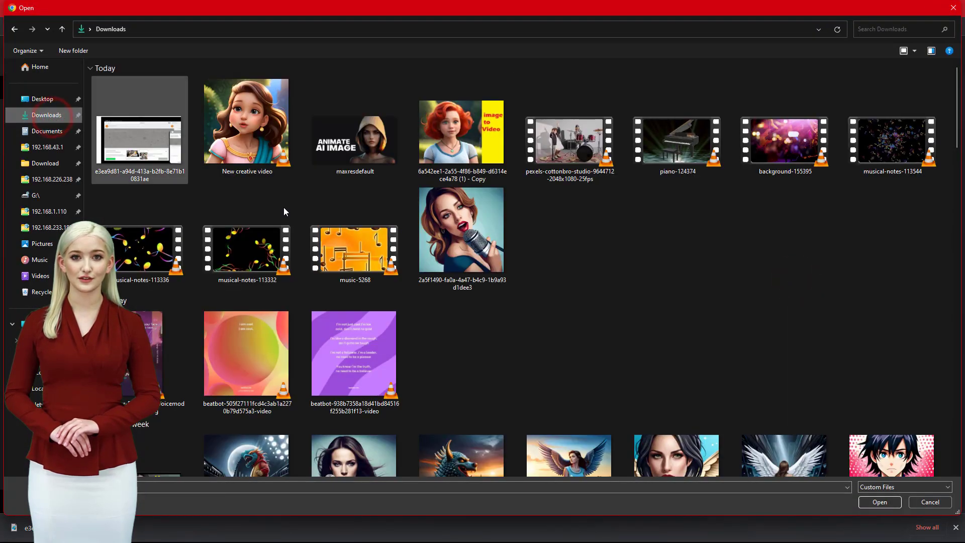
{"action": "left_click", "coordinate": [752, 239]}
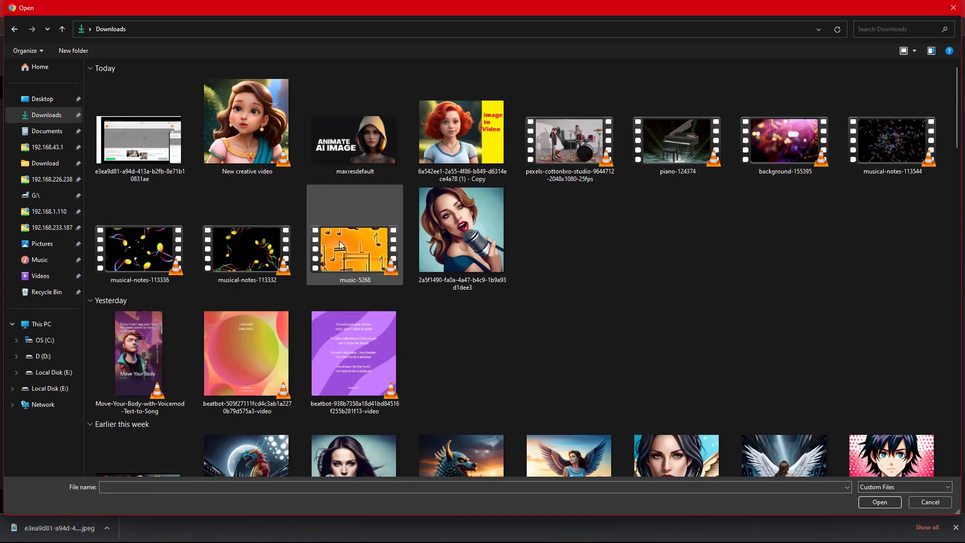
{"action": "mouse_move", "coordinate": [354, 249]}
{"action": "scroll", "coordinate": [340, 240], "scroll_direction": "down", "scroll_amount": 3}
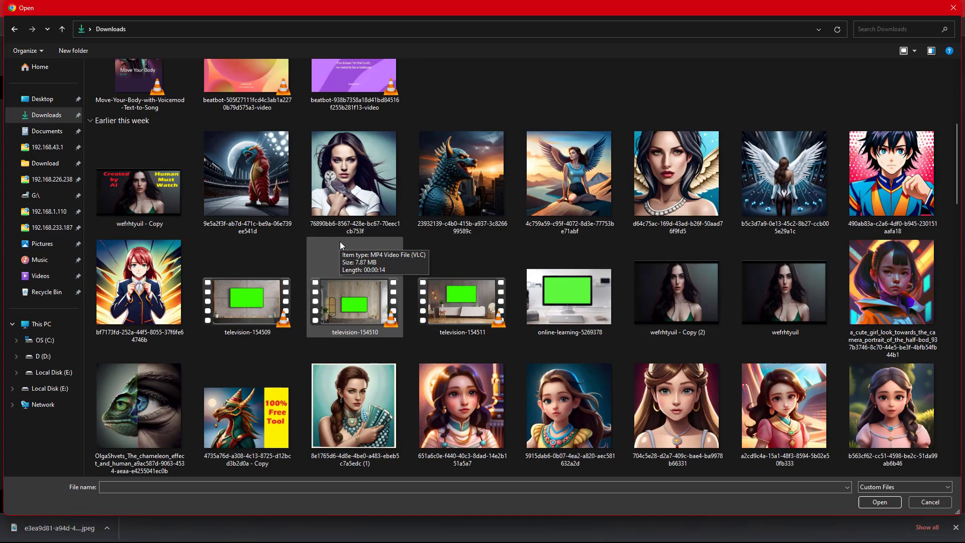
{"action": "scroll", "coordinate": [341, 241], "scroll_direction": "down", "scroll_amount": 2}
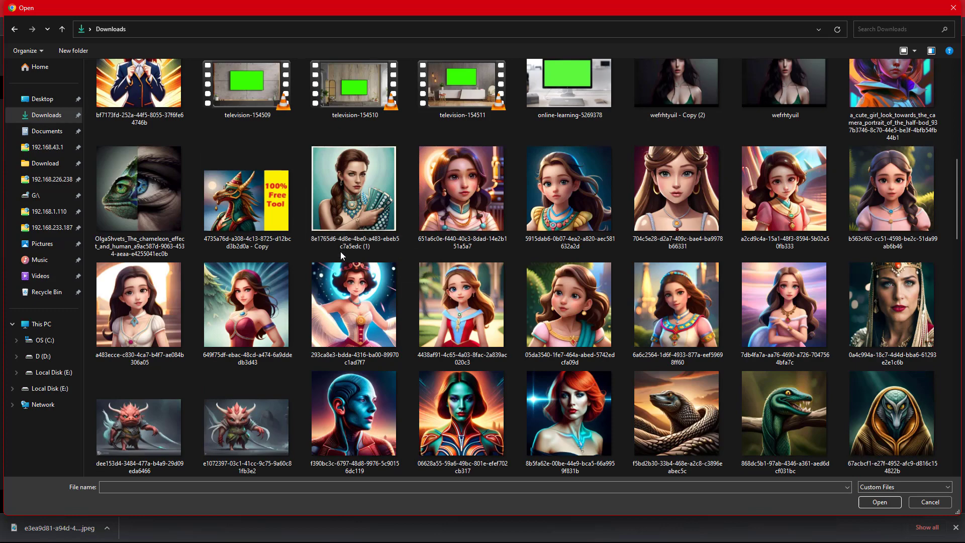
{"action": "scroll", "coordinate": [266, 215], "scroll_direction": "down", "scroll_amount": 2}
{"action": "scroll", "coordinate": [266, 215], "scroll_direction": "down", "scroll_amount": 2}
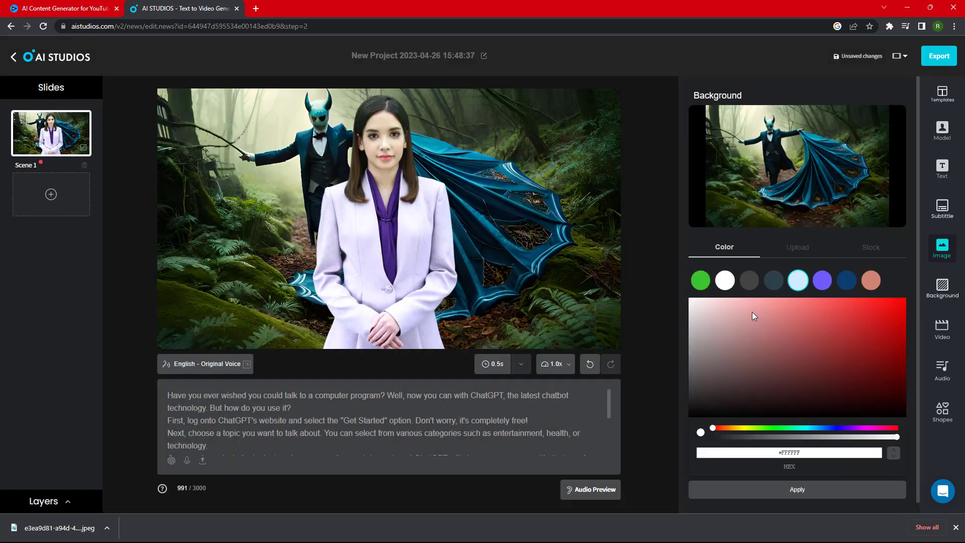
Add a red 'How to use chatGPT' title text and drag it near the scene's bottom.
{"action": "left_click", "coordinate": [416, 181]}
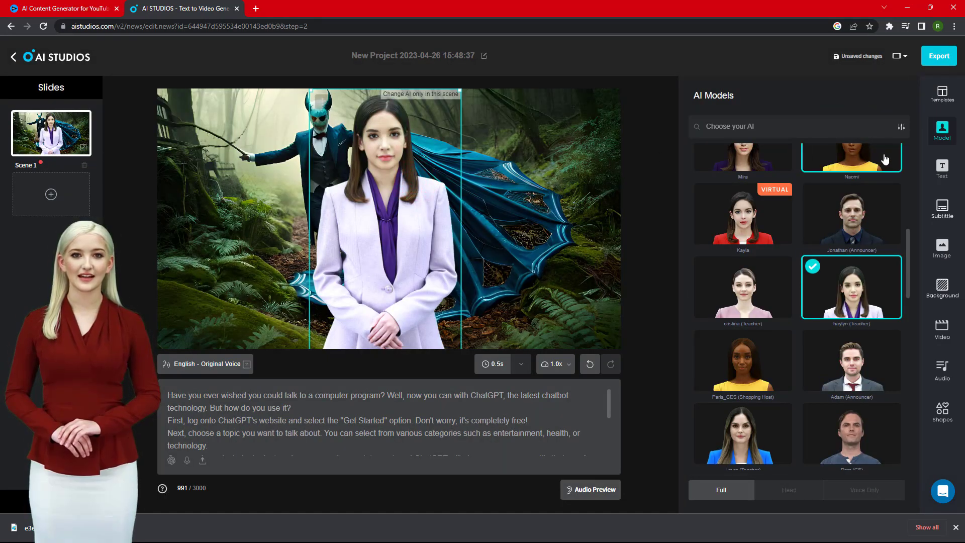
{"action": "left_click", "coordinate": [943, 169]}
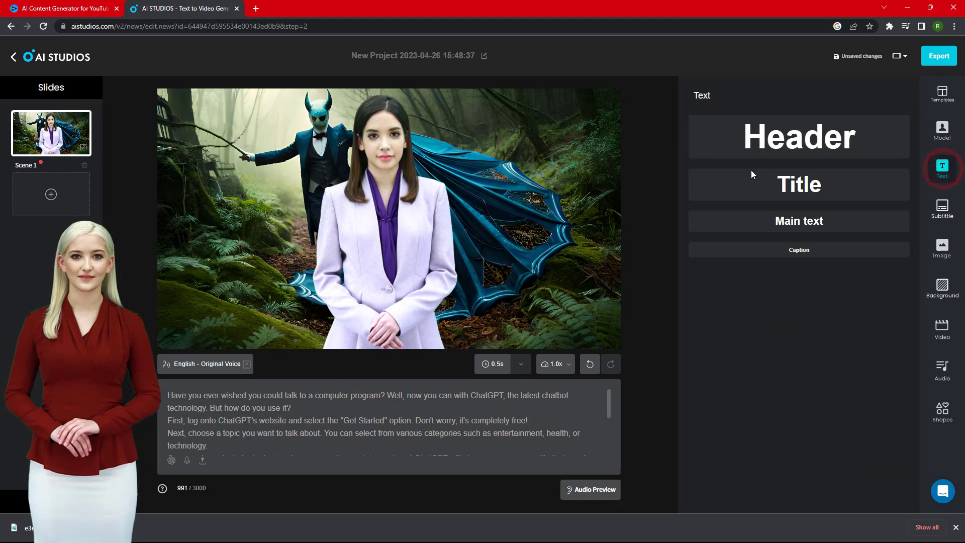
{"action": "left_click", "coordinate": [799, 185]}
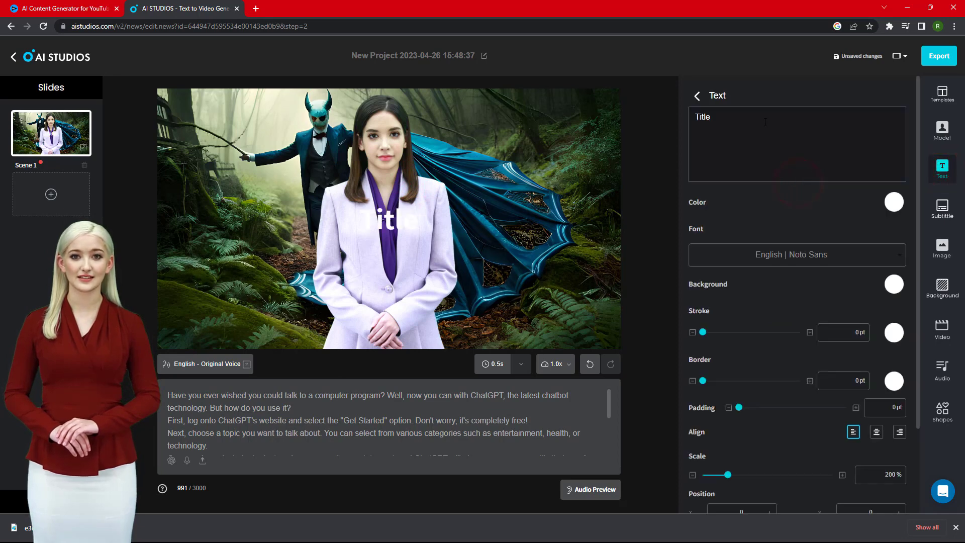
{"action": "type", "text": "H"}
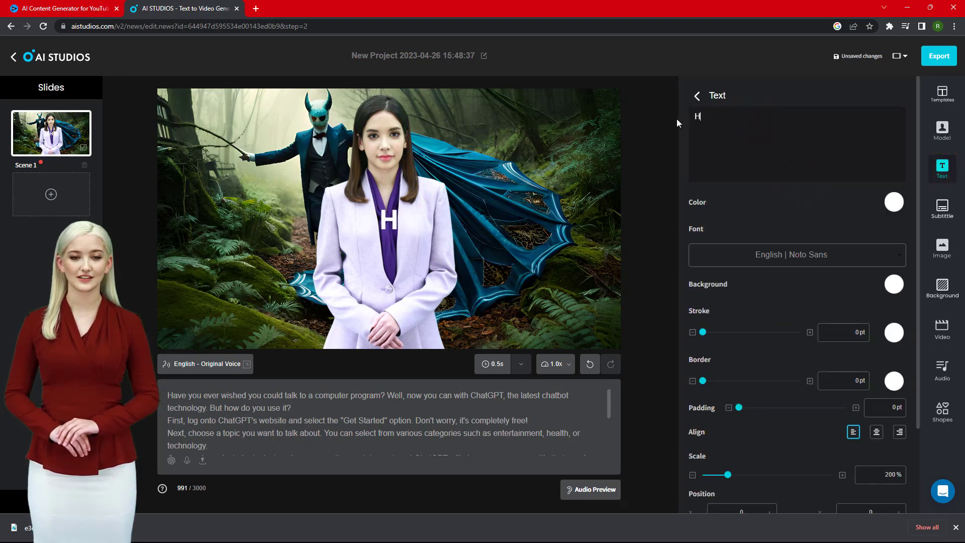
{"action": "type", "text": "ow to use c"}
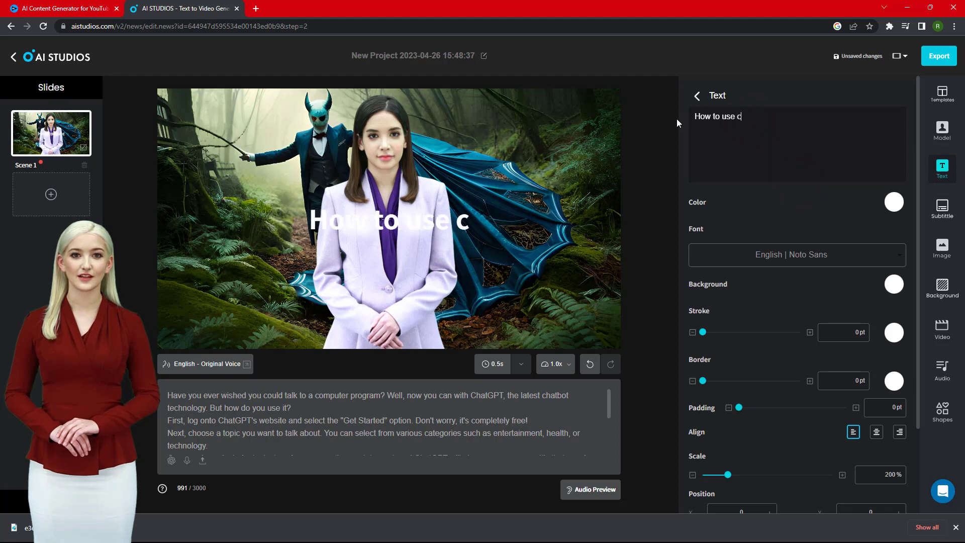
{"action": "type", "text": "hatg"}
{"action": "key", "text": "BackSpace"}
{"action": "type", "text": "G"}
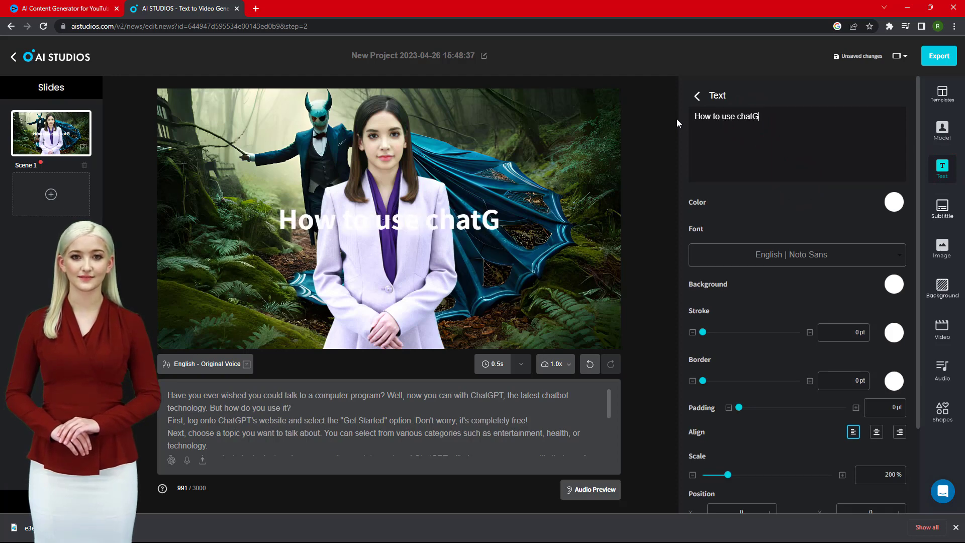
{"action": "type", "text": "PT"}
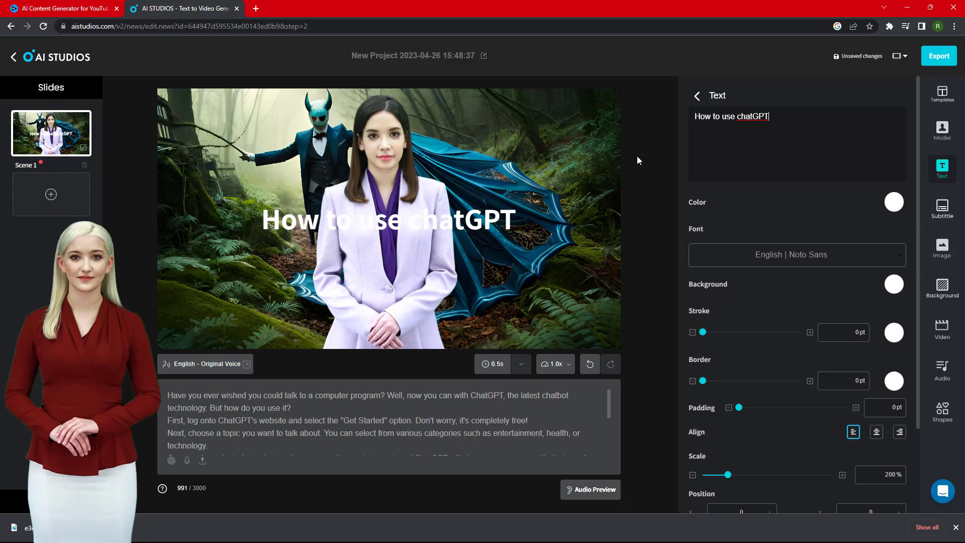
{"action": "left_click", "coordinate": [901, 208]}
{"action": "left_click", "coordinate": [892, 230]}
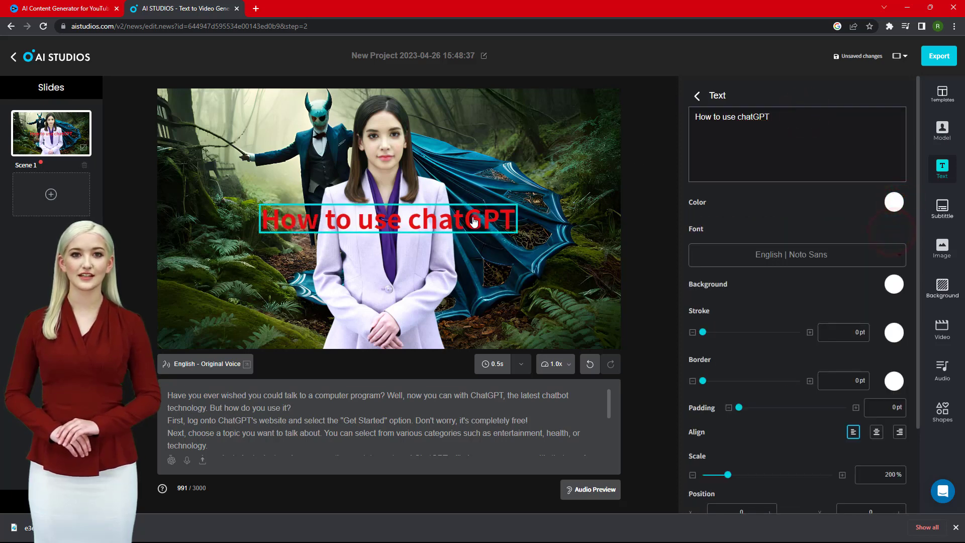
{"action": "left_click_drag", "start_coordinate": [473, 220], "coordinate": [458, 330]}
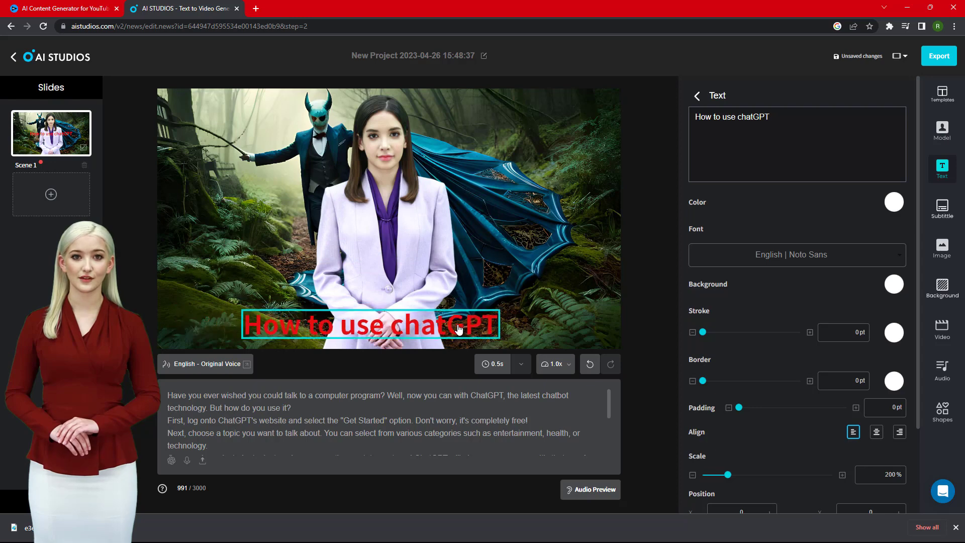
Browse the Background, video and music panels, then export the project as Video (.MP4).
{"action": "left_click", "coordinate": [517, 269]}
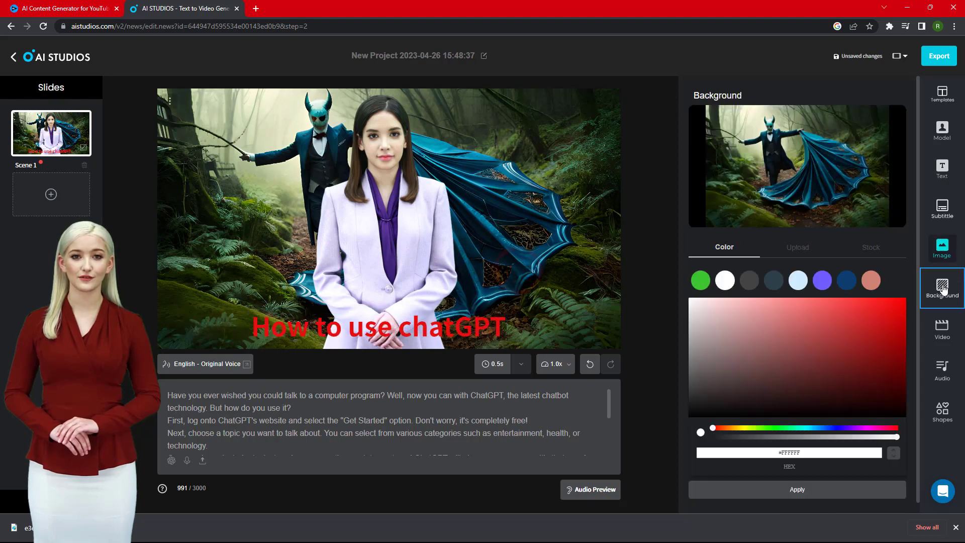
{"action": "left_click", "coordinate": [942, 330]}
{"action": "left_click", "coordinate": [942, 370]}
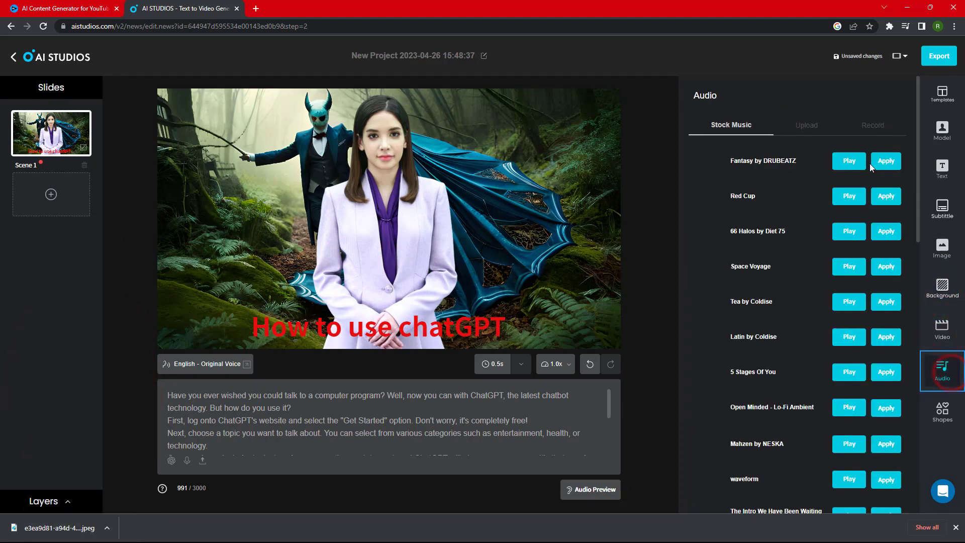
{"action": "left_click", "coordinate": [939, 56]}
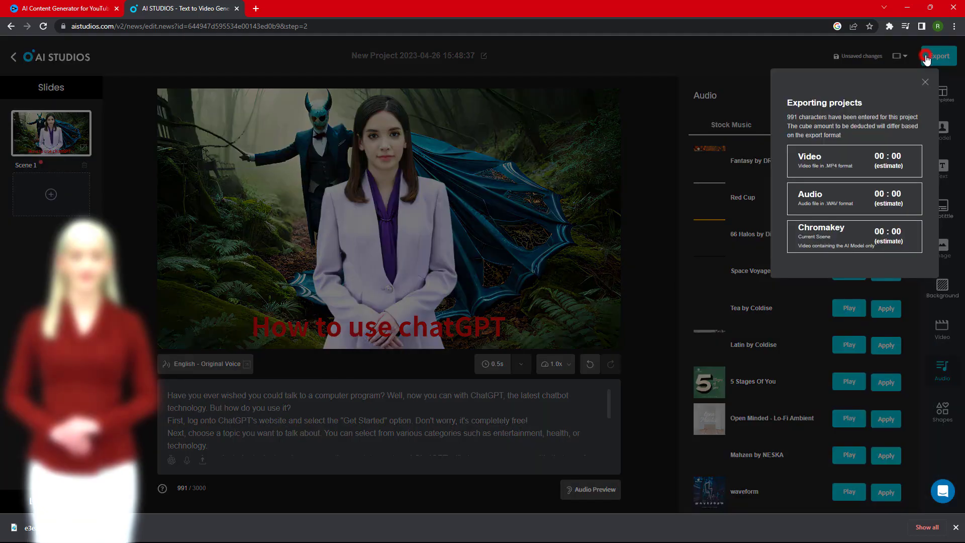
{"action": "left_click", "coordinate": [825, 163]}
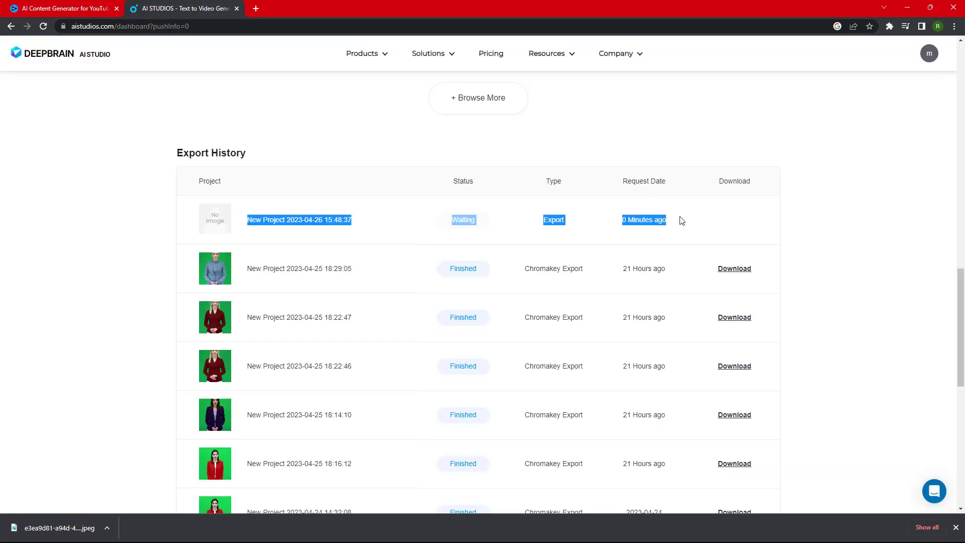
{"action": "scroll", "coordinate": [881, 299], "scroll_direction": "down", "scroll_amount": 2}
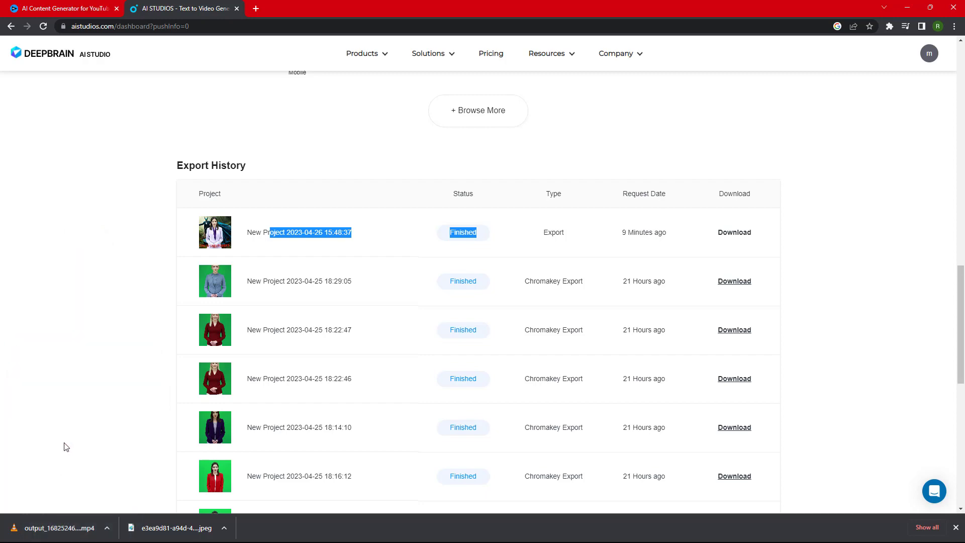
Open the finished MP4 export from the browser's download bar.
{"action": "left_click", "coordinate": [53, 523]}
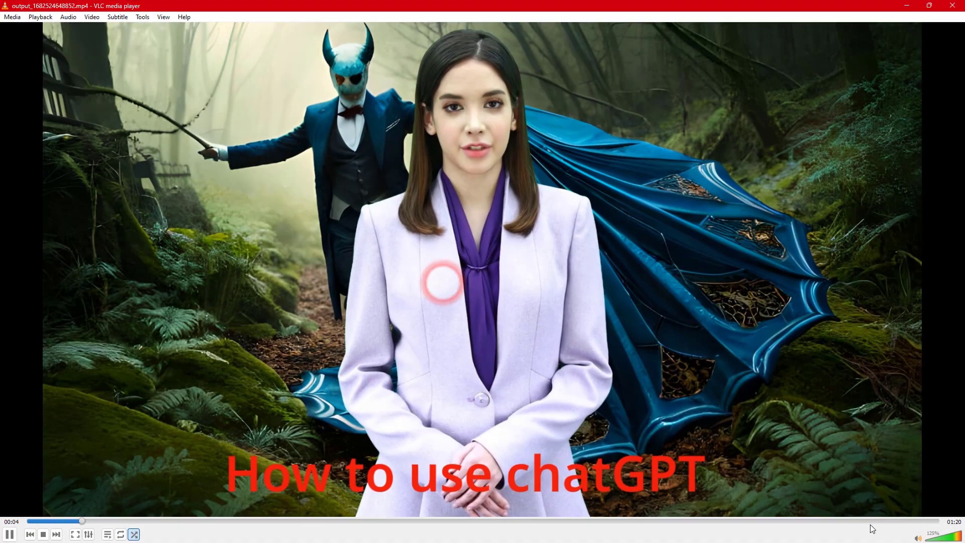
Exit fullscreen in VLC, pause the video at 00:27, and close the player.
{"action": "double_click", "coordinate": [714, 348]}
{"action": "double_click", "coordinate": [715, 348]}
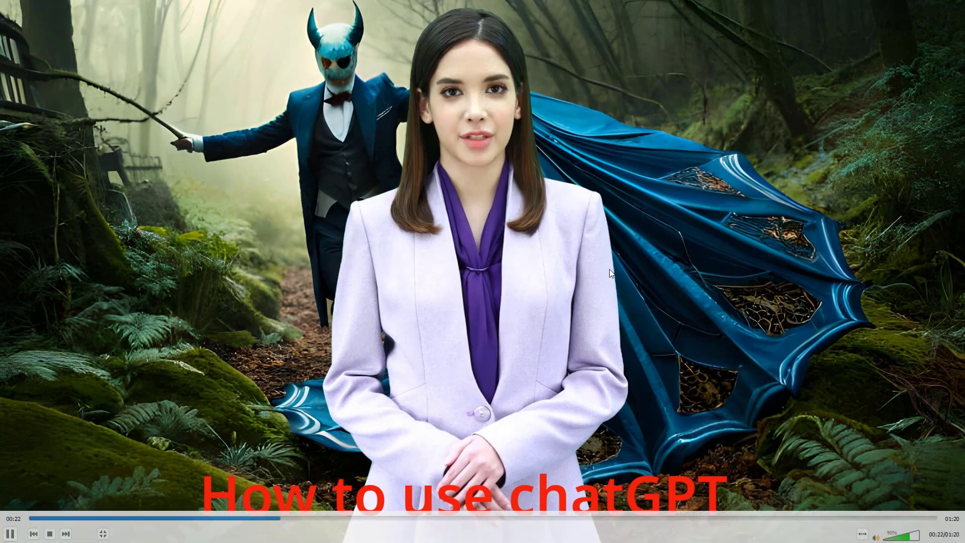
{"action": "double_click", "coordinate": [613, 219]}
{"action": "left_click", "coordinate": [525, 254]}
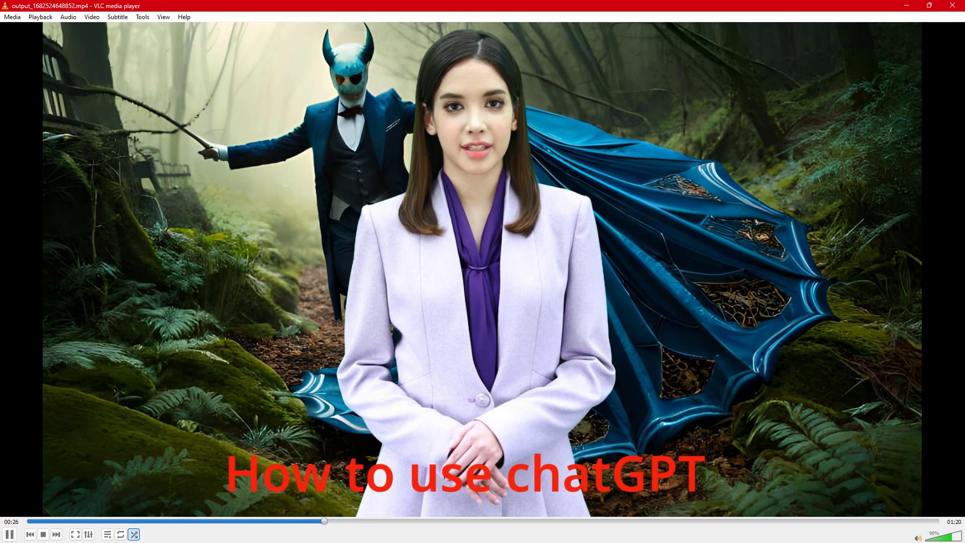
{"action": "left_click", "coordinate": [6, 534]}
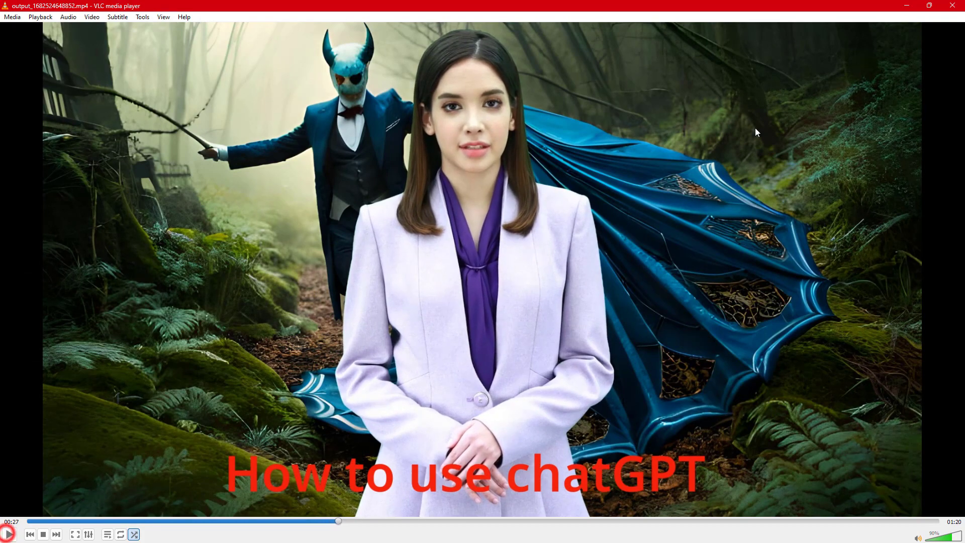
{"action": "left_click", "coordinate": [953, 6]}
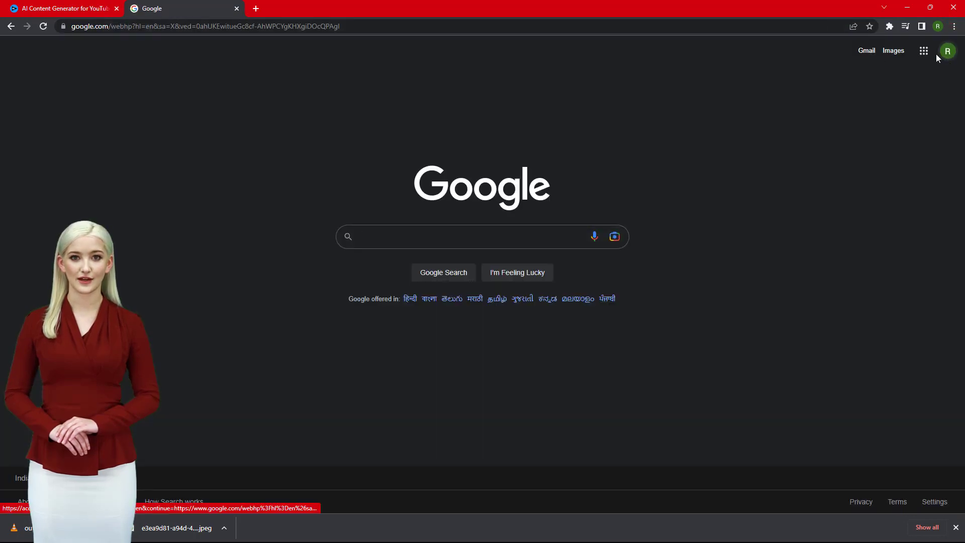
Go to YouTube from Google apps and start a new video upload.
{"action": "left_click", "coordinate": [924, 51]}
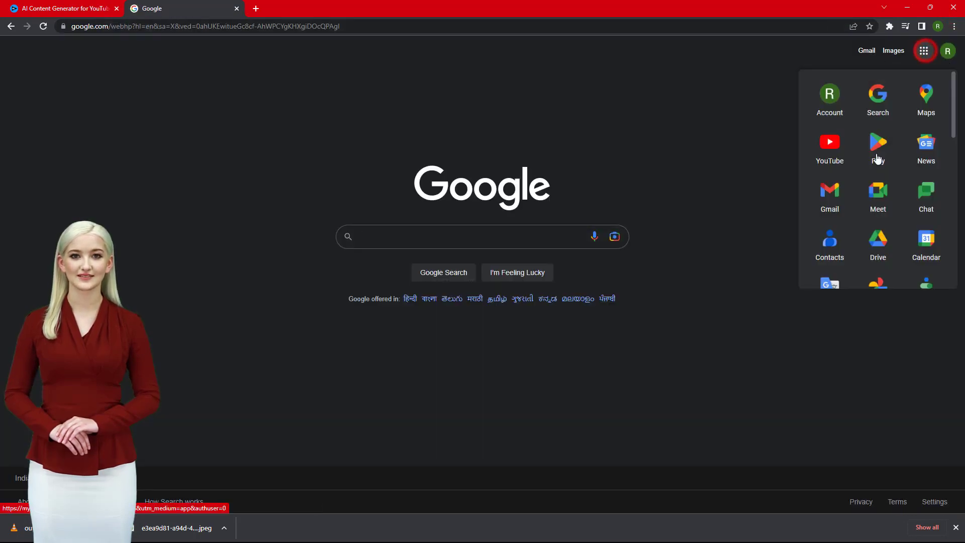
{"action": "left_click", "coordinate": [830, 151]}
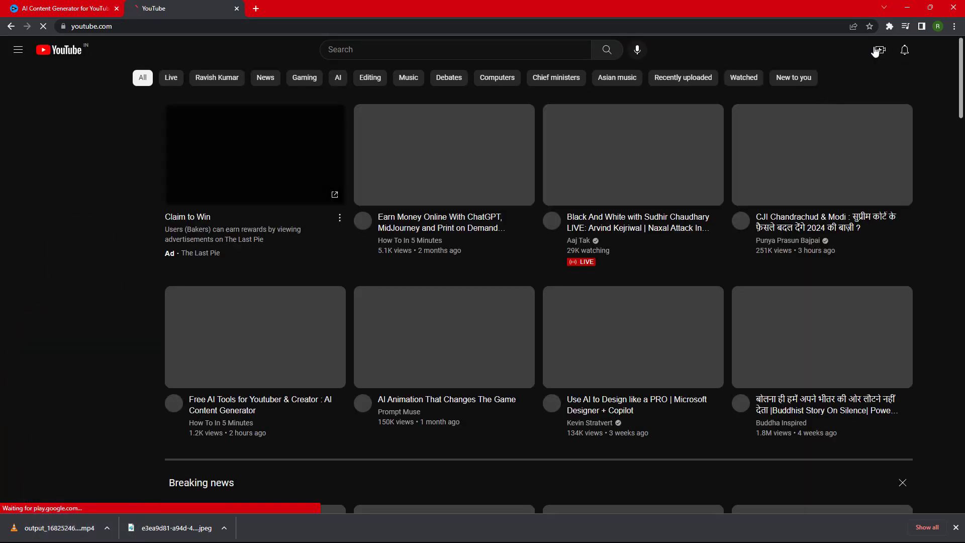
{"action": "left_click", "coordinate": [877, 50]}
{"action": "left_click", "coordinate": [902, 76]}
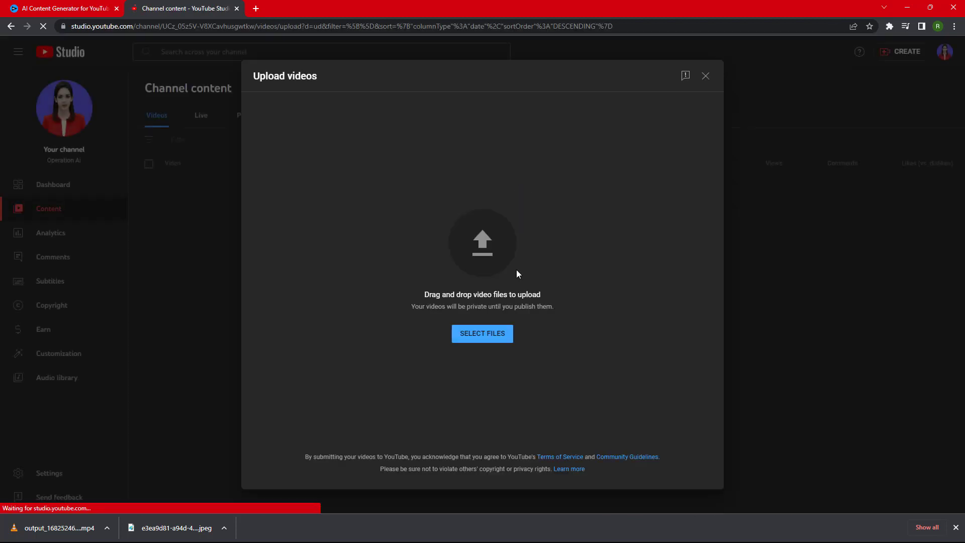
Choose output_1682524648852.mp4 from the Downloads folder as the upload file.
{"action": "left_click", "coordinate": [493, 345]}
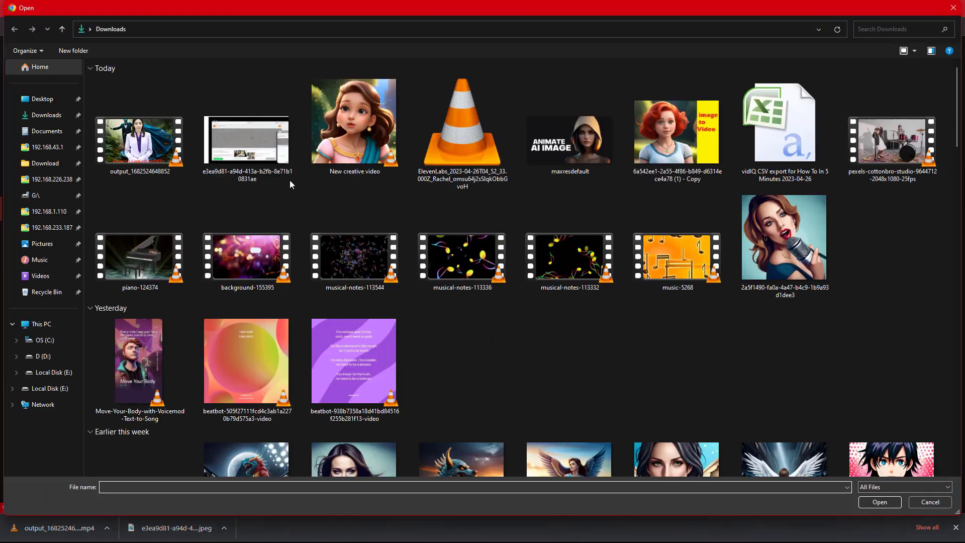
{"action": "left_click", "coordinate": [44, 115]}
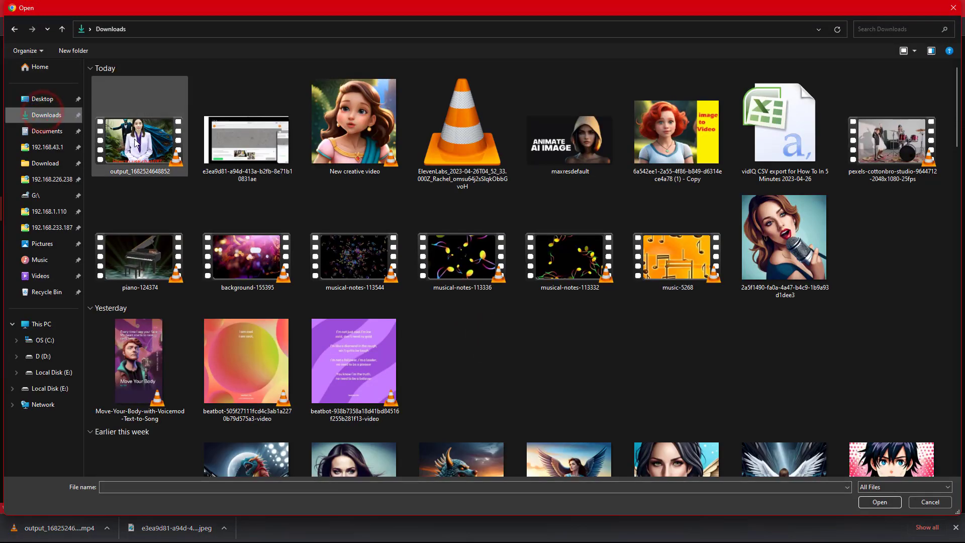
{"action": "double_click", "coordinate": [135, 142]}
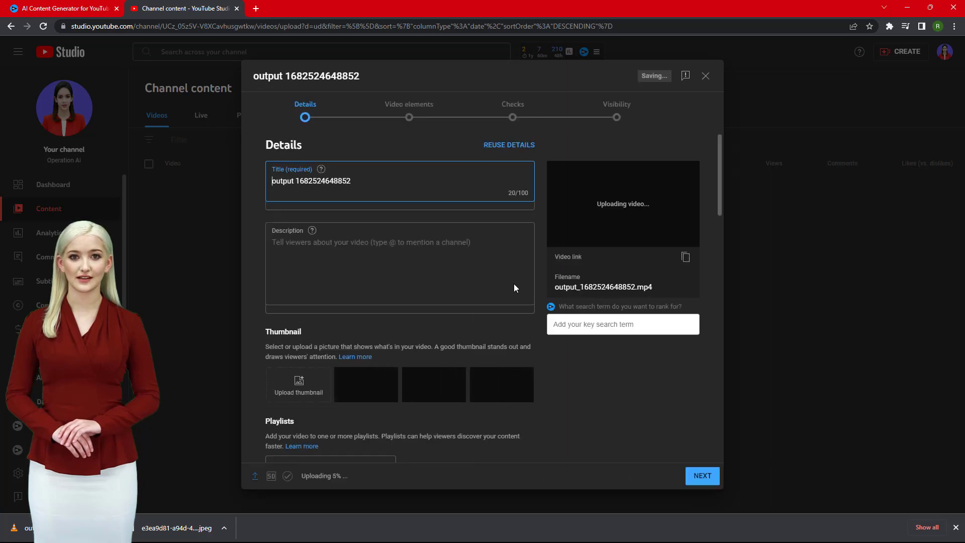
Copy the generated title from the vidIQ content generator tab.
{"action": "triple_click", "coordinate": [356, 182]}
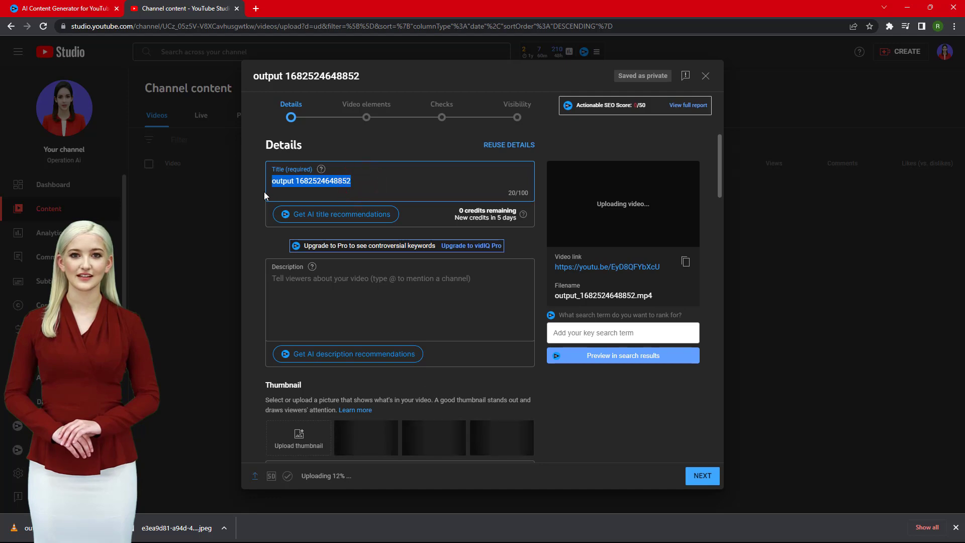
{"action": "type", "text": "1"}
{"action": "left_click", "coordinate": [301, 280]}
{"action": "type", "text": "2"}
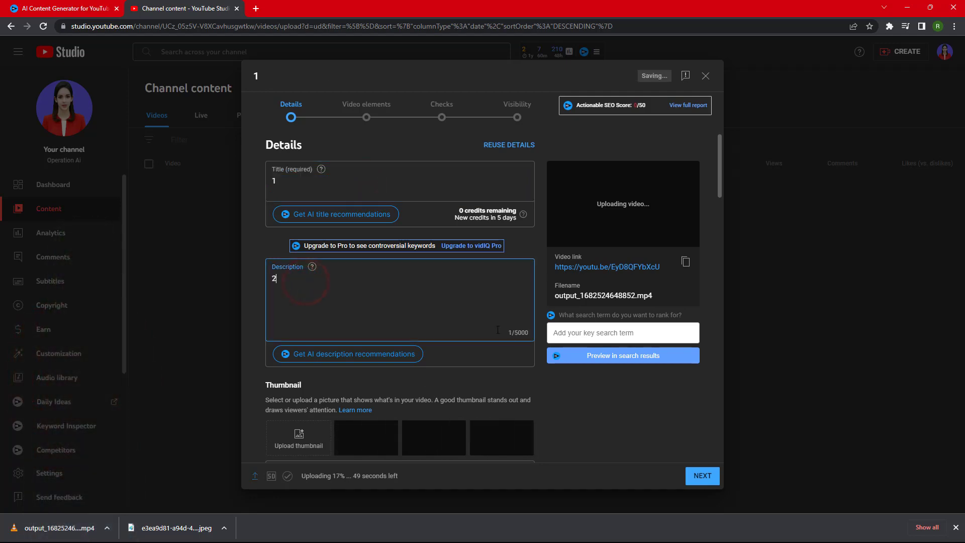
{"action": "scroll", "coordinate": [498, 355], "scroll_direction": "down", "scroll_amount": 2}
{"action": "scroll", "coordinate": [498, 354], "scroll_direction": "down", "scroll_amount": 5}
{"action": "scroll", "coordinate": [333, 386], "scroll_direction": "up", "scroll_amount": 8}
{"action": "left_click", "coordinate": [64, 9]}
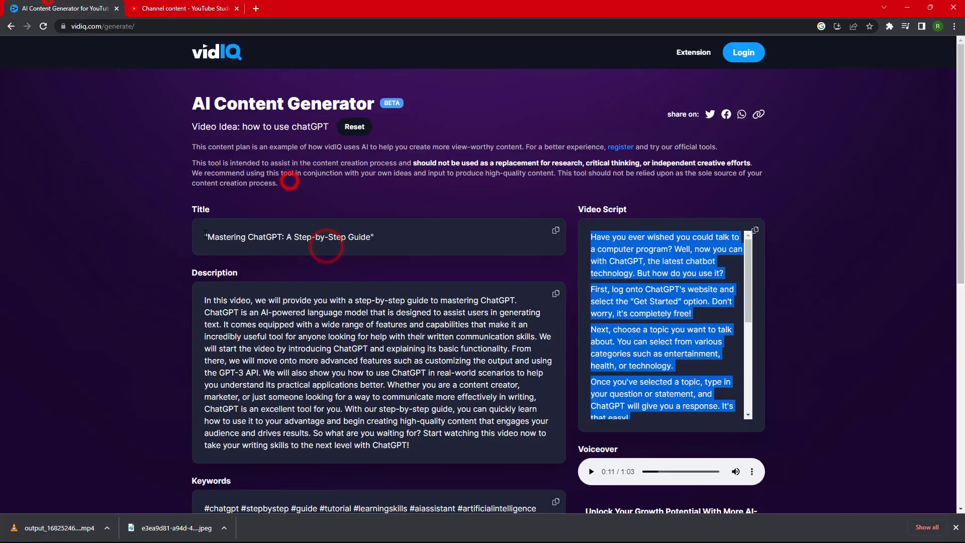
{"action": "left_click_drag", "start_coordinate": [206, 237], "coordinate": [357, 245]}
{"action": "key", "text": "ctrl+c"}
{"action": "left_click", "coordinate": [181, 8]}
{"action": "key", "text": "ctrl+v"}
Paste 'Mastering ChatGPT: A Step-by-Step Guide' as the title and vidIQ hashtags as the description.
{"action": "left_click", "coordinate": [64, 9]}
{"action": "left_click", "coordinate": [181, 8]}
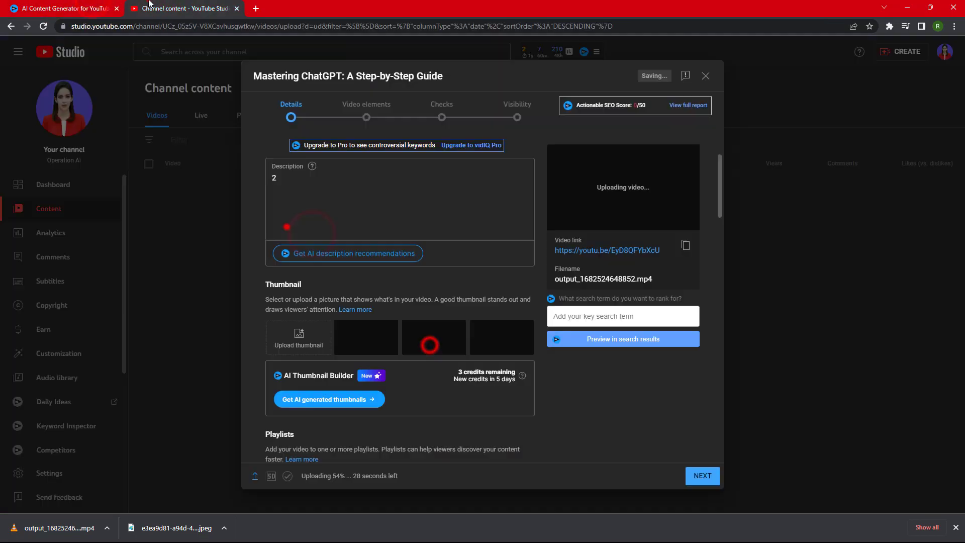
{"action": "key", "text": "ctrl+v"}
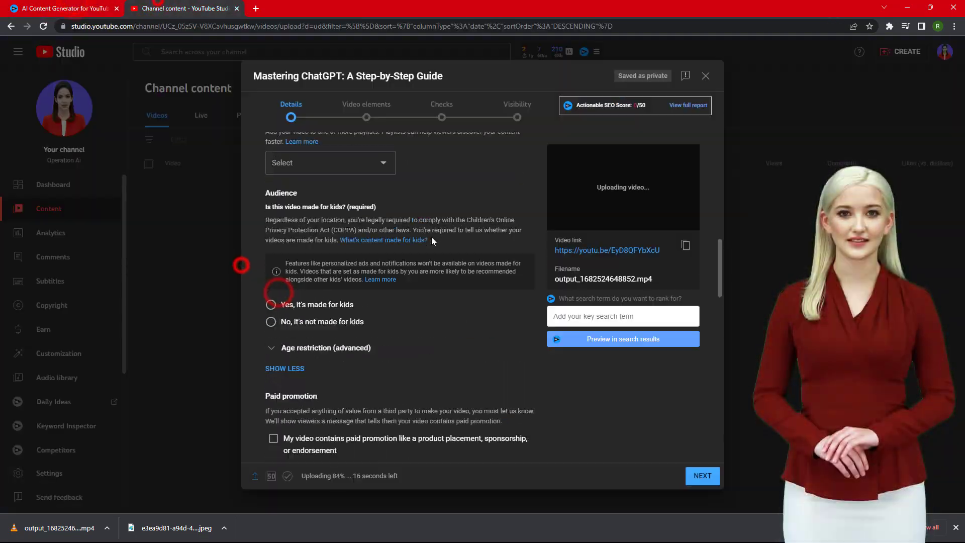
{"action": "right_click", "coordinate": [328, 309]}
{"action": "left_click", "coordinate": [312, 367]}
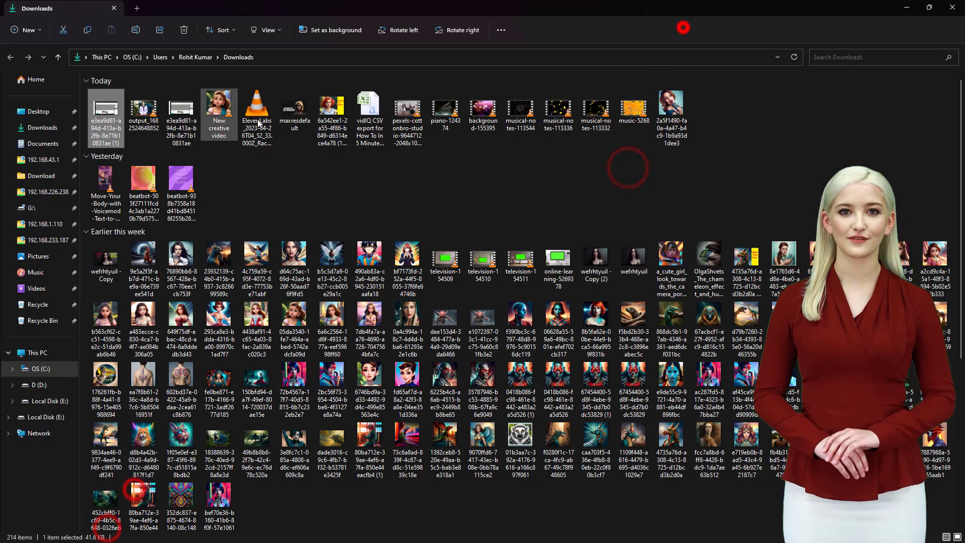
Open the screenshot in Paint, widen the canvas to the right, and fill the new area yellow.
{"action": "right_click", "coordinate": [108, 113]}
{"action": "left_click", "coordinate": [297, 228]}
{"action": "left_click", "coordinate": [184, 50]}
{"action": "left_click_drag", "start_coordinate": [478, 244], "coordinate": [621, 243]}
{"action": "left_click", "coordinate": [501, 47]}
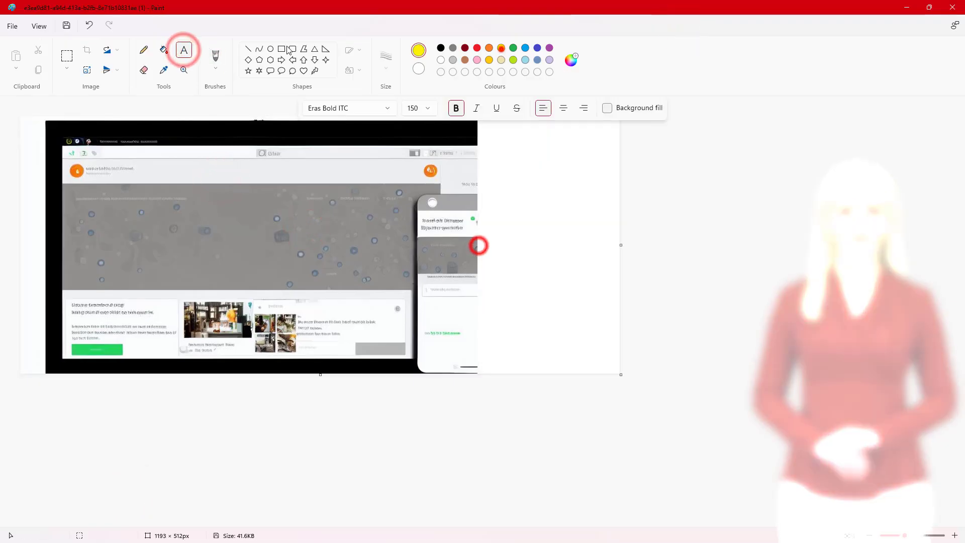
{"action": "left_click", "coordinate": [164, 49]}
{"action": "left_click", "coordinate": [552, 224]}
Add 'How to use ChatGPT' text in red at a smaller size on the yellow panel.
{"action": "left_click", "coordinate": [185, 50]}
{"action": "left_click_drag", "start_coordinate": [478, 150], "coordinate": [621, 318]}
{"action": "left_click", "coordinate": [427, 108]}
{"action": "left_click", "coordinate": [416, 373]}
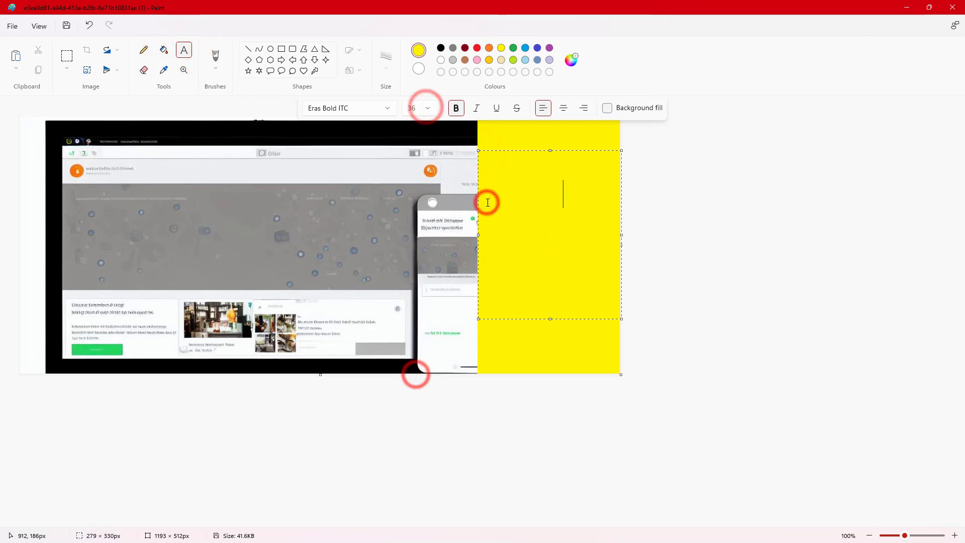
{"action": "type", "text": "ChatGPT"}
{"action": "mouse_move", "coordinate": [486, 202]}
{"action": "left_mouse_down"}
{"action": "mouse_move", "coordinate": [609, 222]}
{"action": "mouse_move", "coordinate": [595, 246]}
{"action": "left_mouse_up"}
{"action": "type", "text": "How to use ChatGPT"}
{"action": "left_click", "coordinate": [476, 48]}
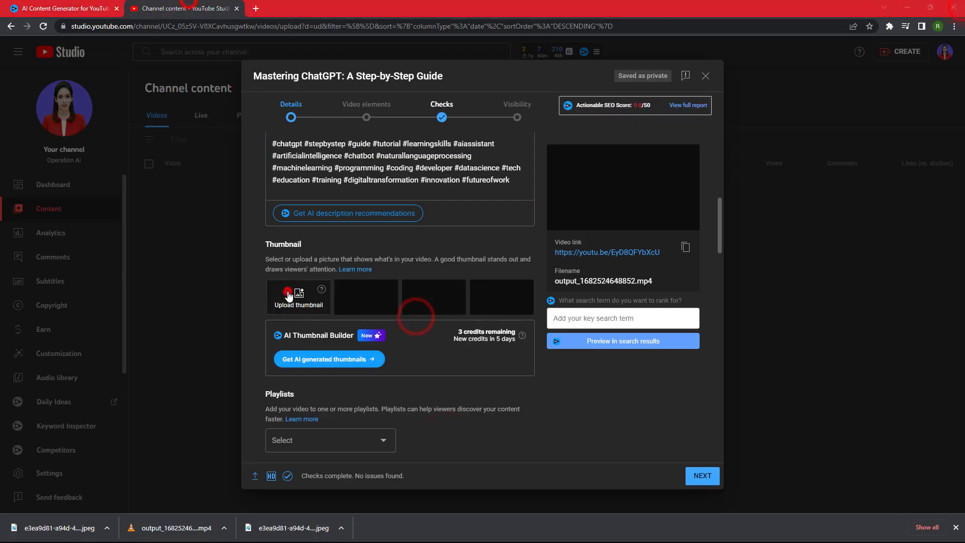
{"action": "scroll", "coordinate": [573, 365], "scroll_direction": "down", "scroll_amount": 5}
{"action": "scroll", "coordinate": [573, 365], "scroll_direction": "down", "scroll_amount": 5}
{"action": "scroll", "coordinate": [573, 365], "scroll_direction": "up", "scroll_amount": 1}
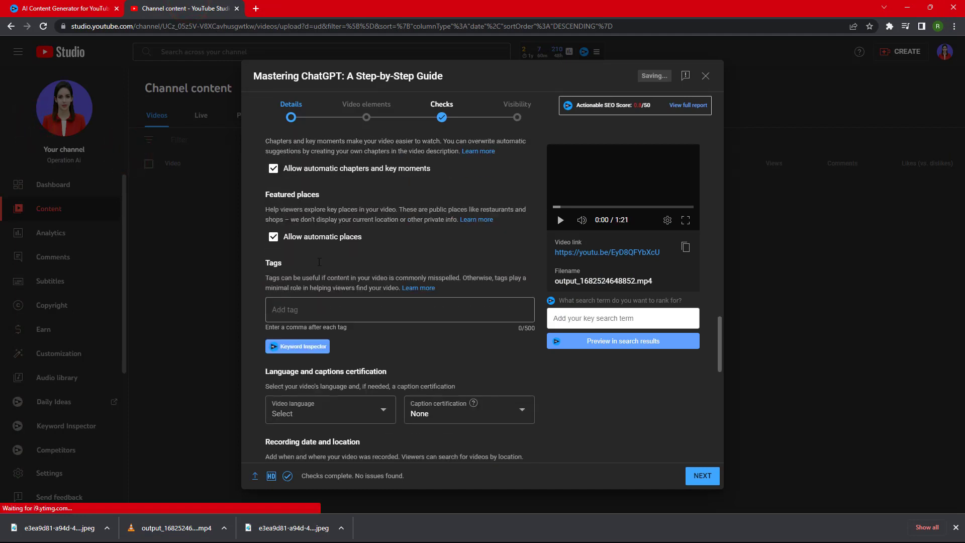
{"action": "scroll", "coordinate": [299, 211], "scroll_direction": "down", "scroll_amount": 1}
Enter tags, select 'No, it's not made for kids', set visibility to Public and publish.
{"action": "left_click", "coordinate": [299, 212]}
{"action": "type", "text": "chatgpt,ai,how"}
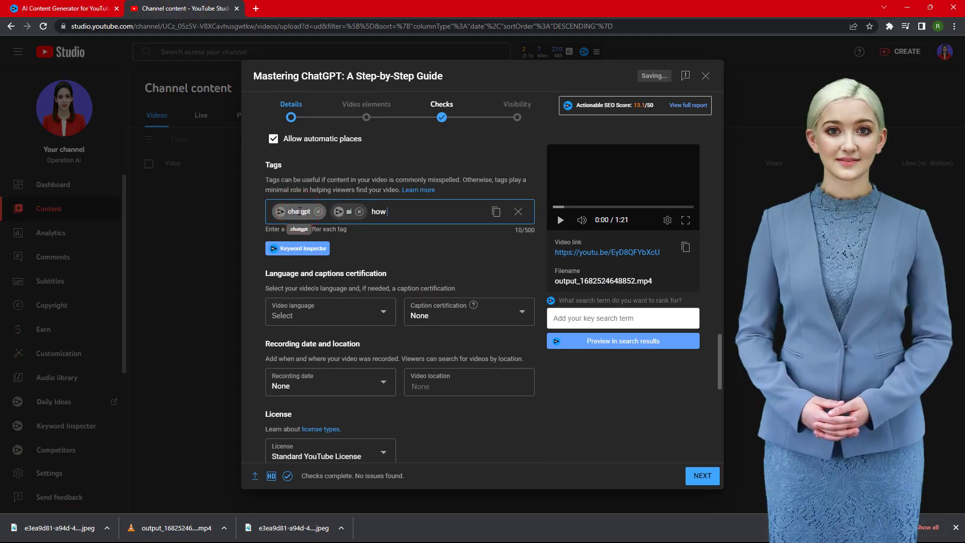
{"action": "type", "text": " to,"}
{"action": "type", "text": "gpt,"}
{"action": "scroll", "coordinate": [302, 339], "scroll_direction": "up", "scroll_amount": 10}
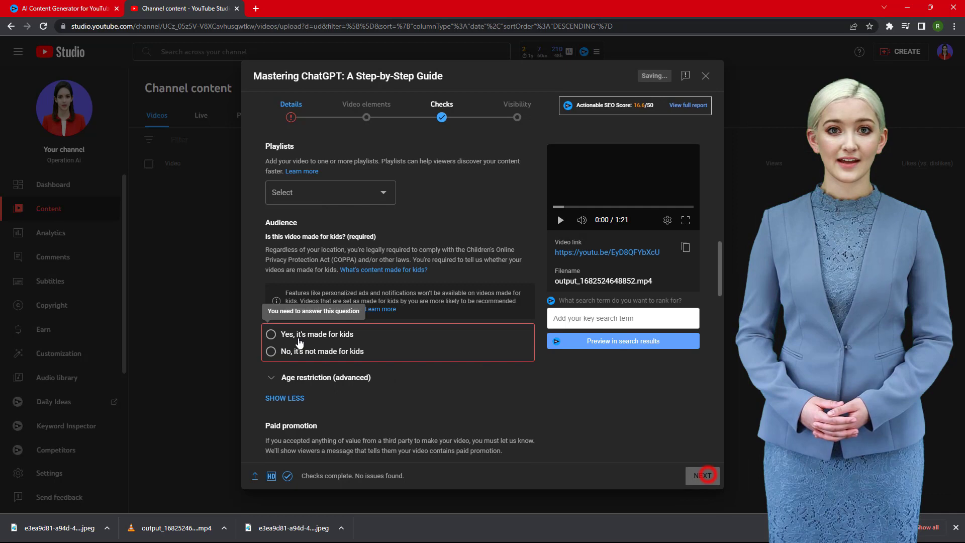
{"action": "left_click", "coordinate": [285, 351]}
{"action": "left_click", "coordinate": [702, 475]}
{"action": "left_click", "coordinate": [706, 474]}
{"action": "left_click", "coordinate": [297, 275]}
{"action": "left_click", "coordinate": [695, 472]}
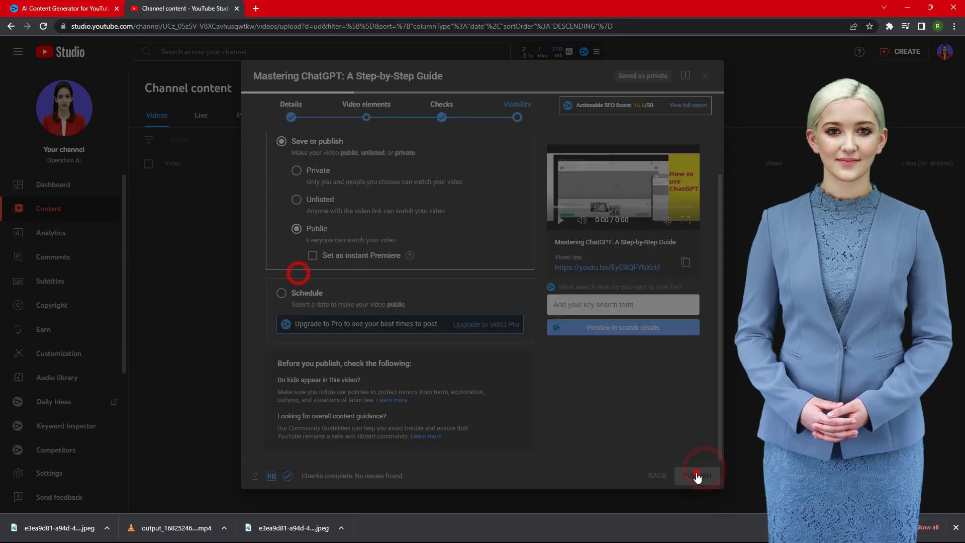